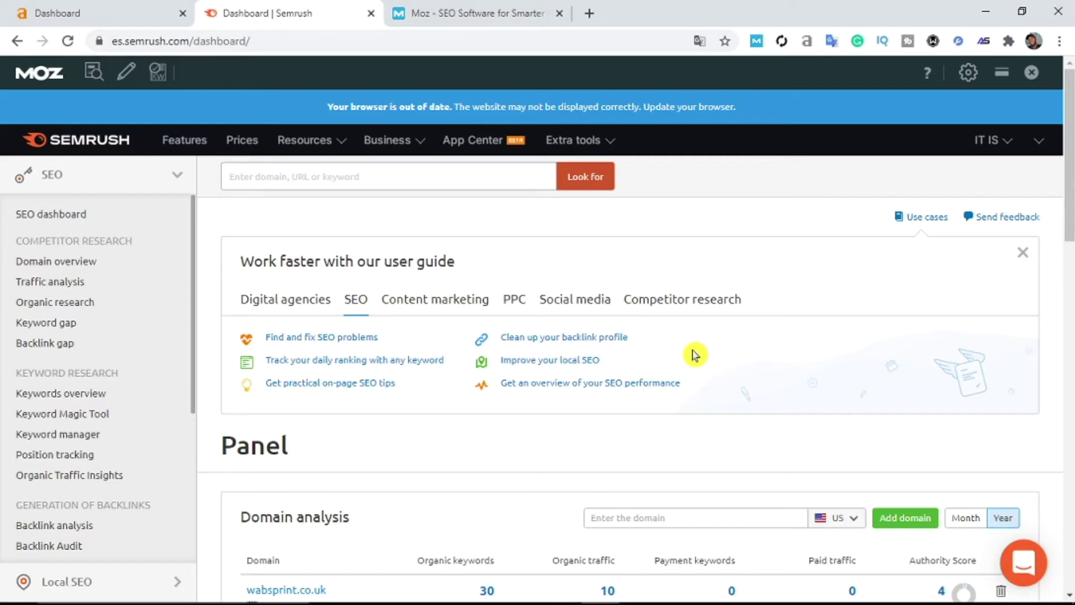
Cycle through the Ahrefs, Moz and Semrush tabs, then open a new Google tab.
click(96, 11)
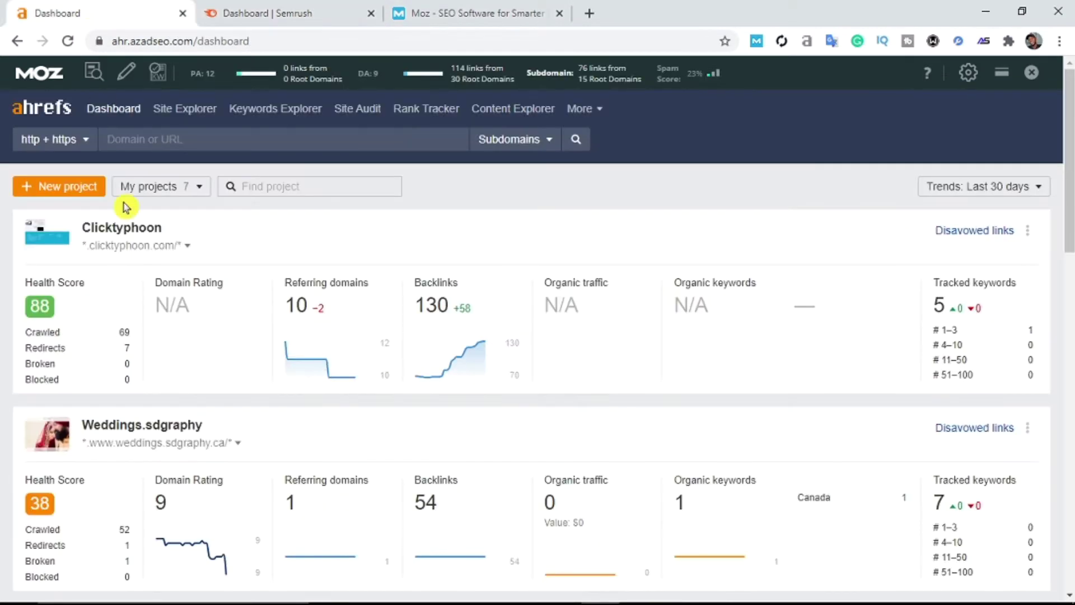
click(490, 6)
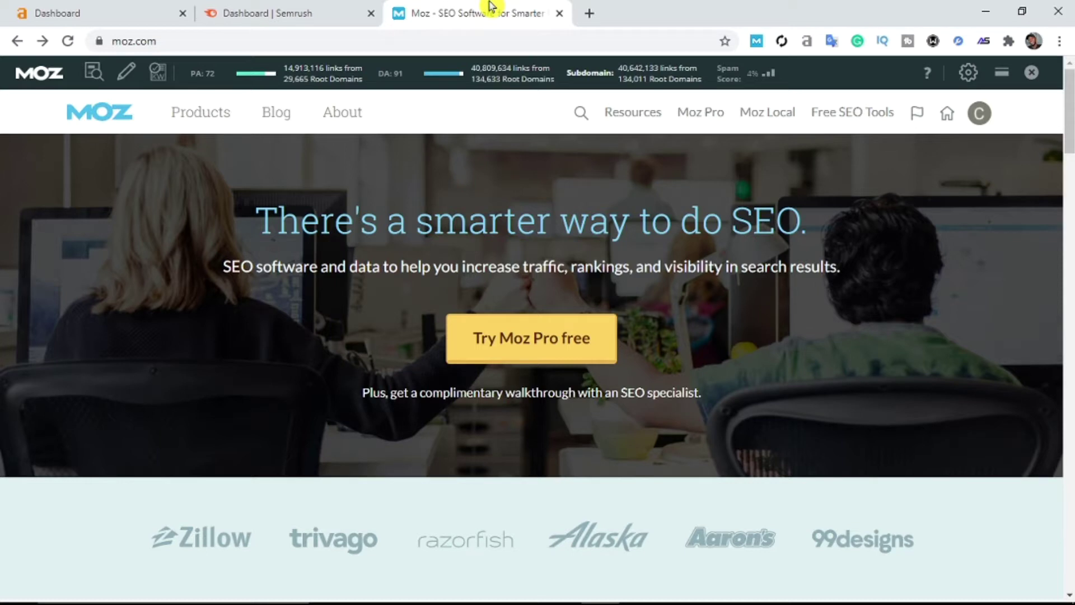
click(285, 6)
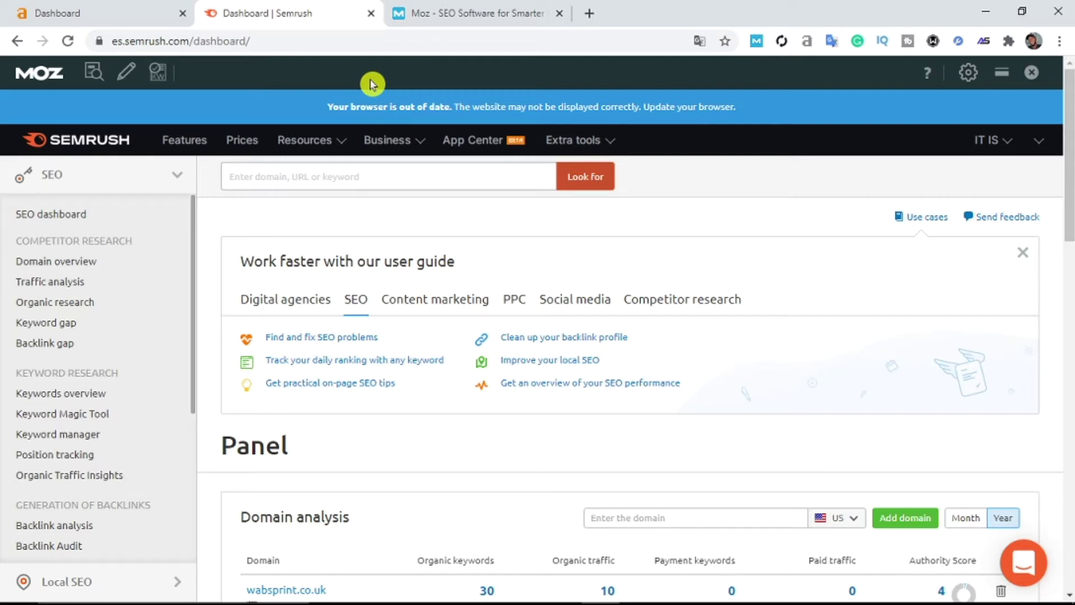
click(589, 13)
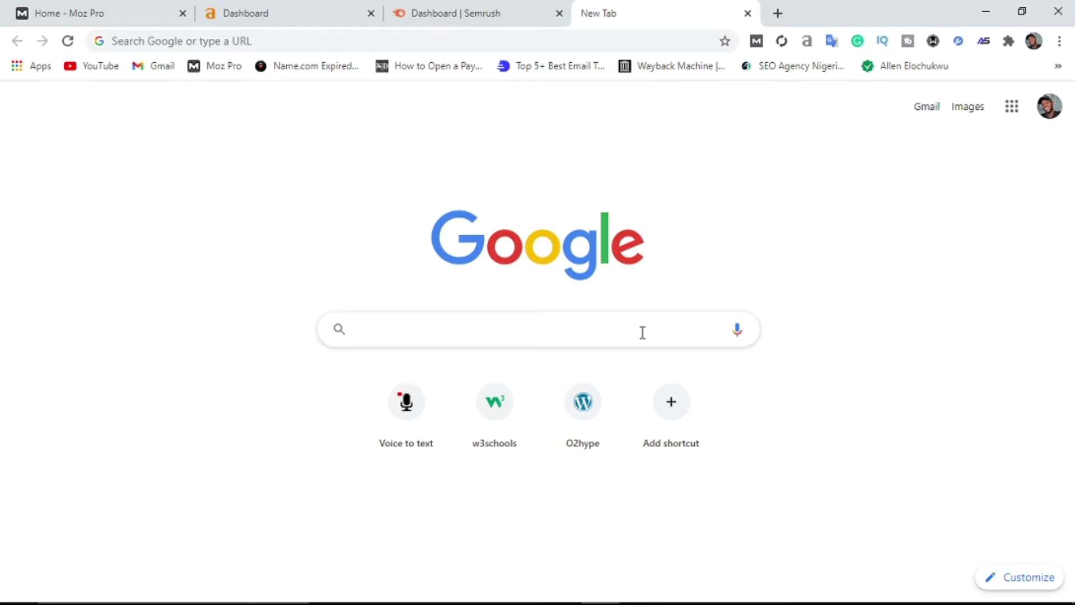
Search Google for 'best business ideas in united kingdom' and turn on MozBar authority metrics.
text(best)
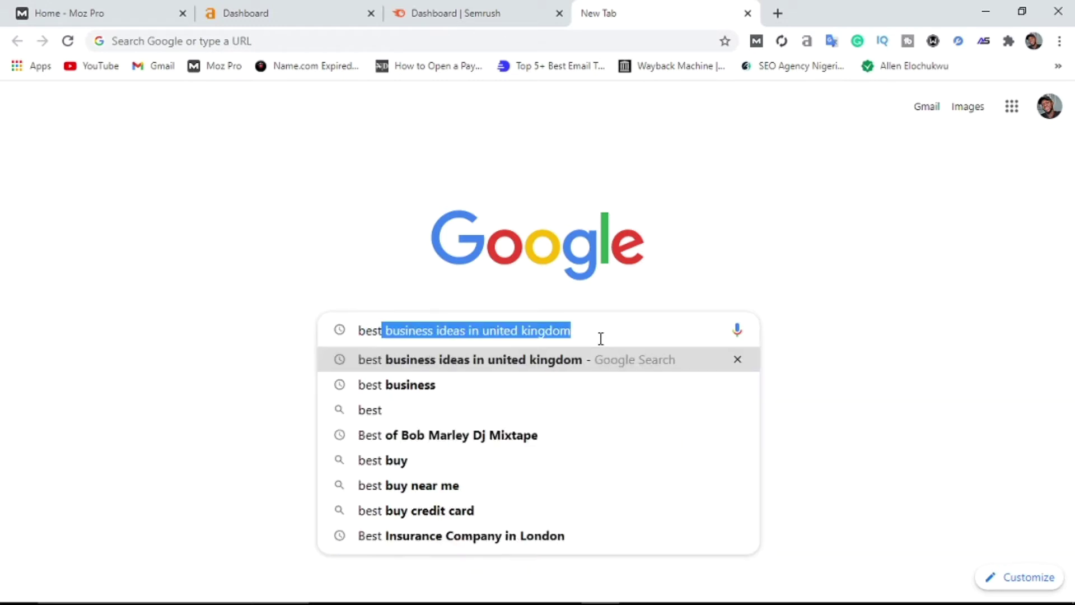
key(Right)
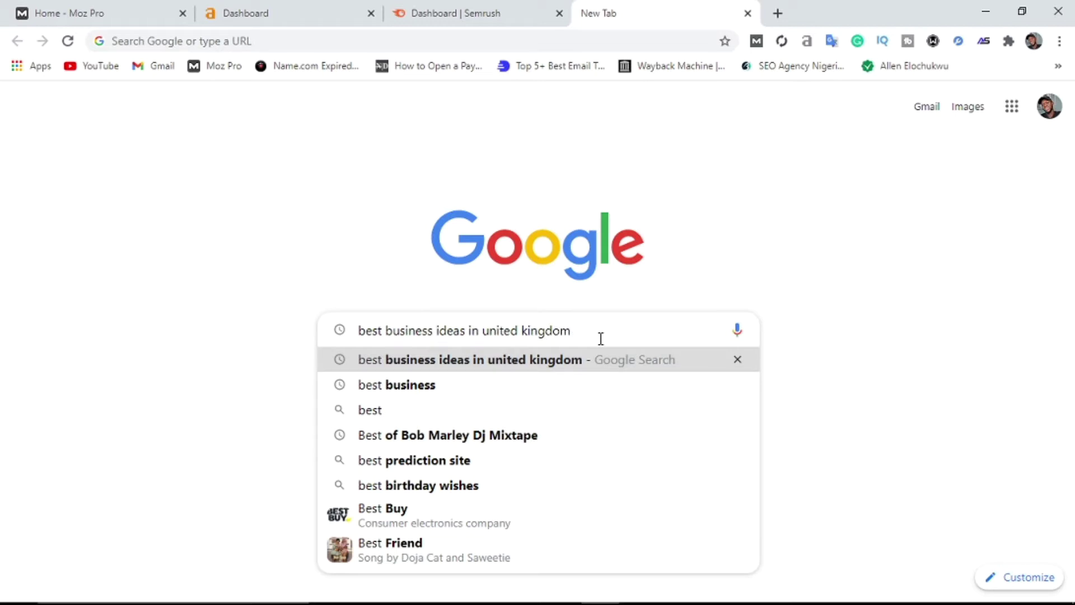
key(Return)
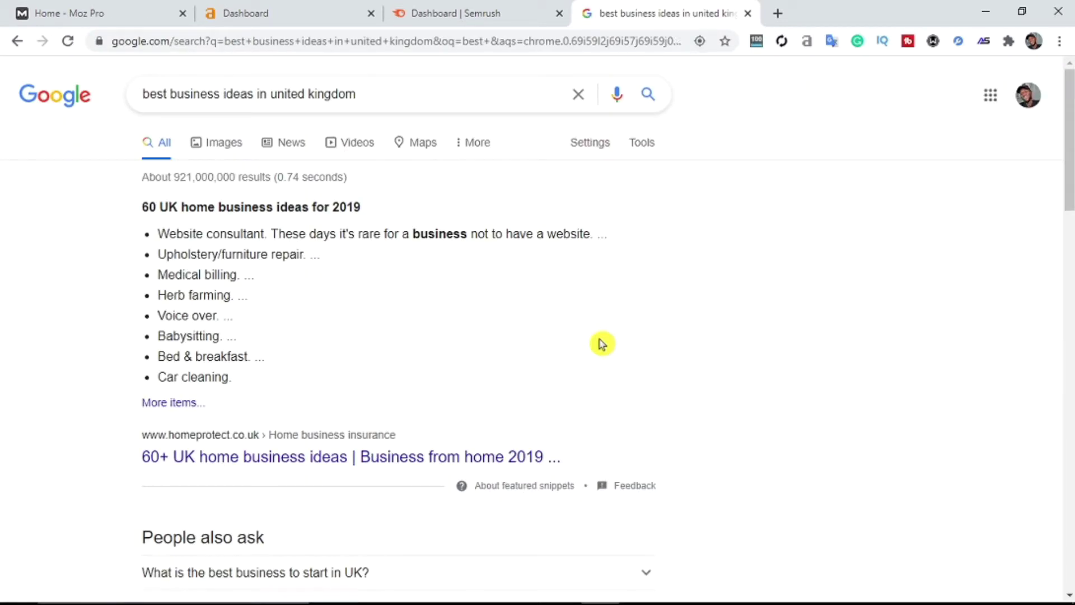
mouse_move(1068, 131)
mouse_down()
mouse_move(1070, 227)
mouse_move(1069, 135)
mouse_up()
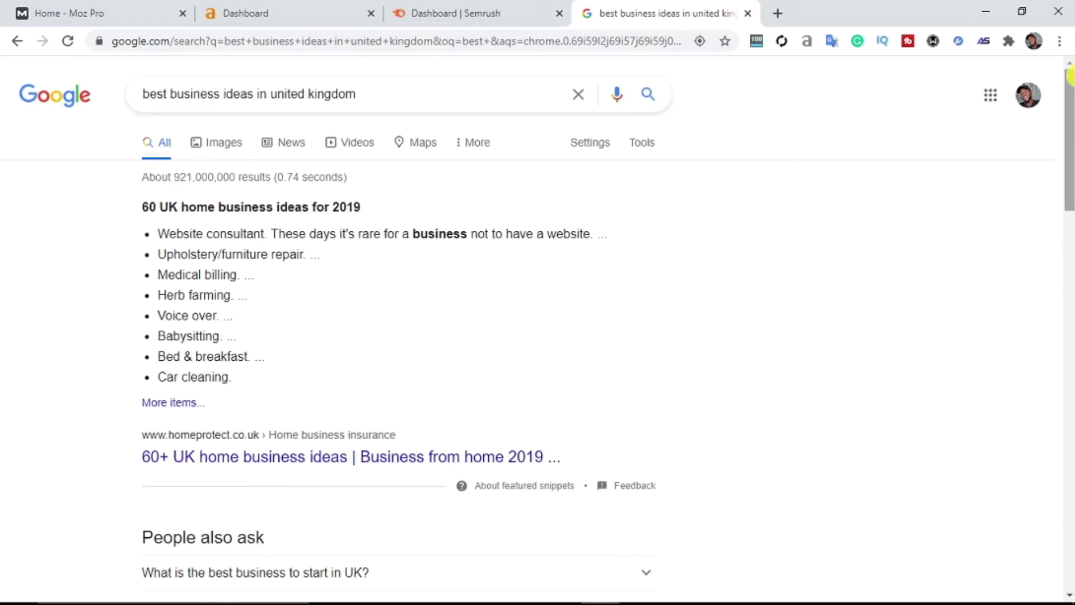
click(761, 47)
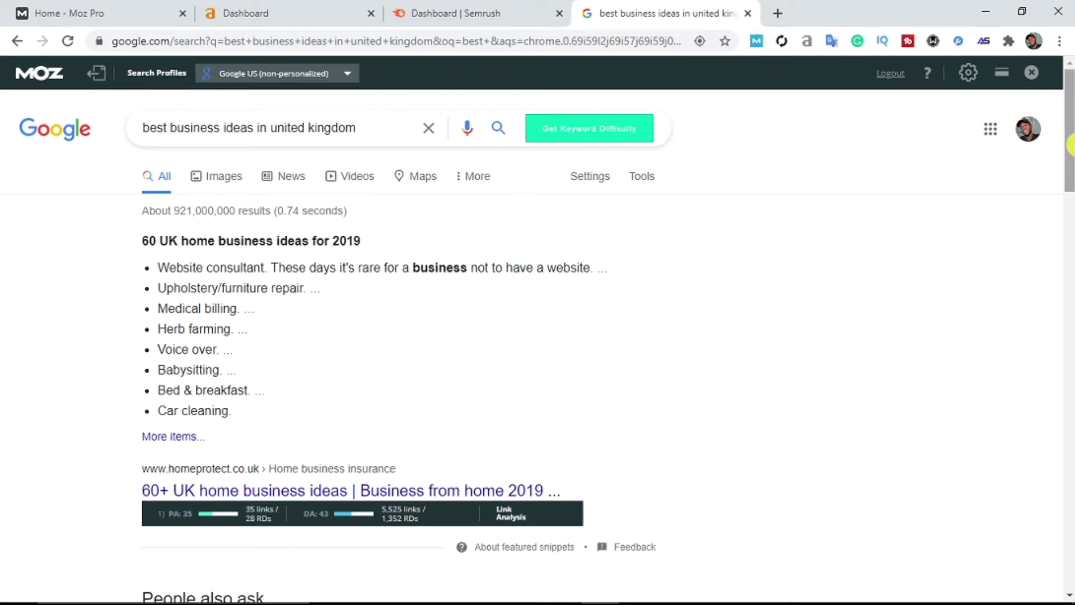
scroll(1071, 144, down, 1)
scroll(1071, 145, up, 1)
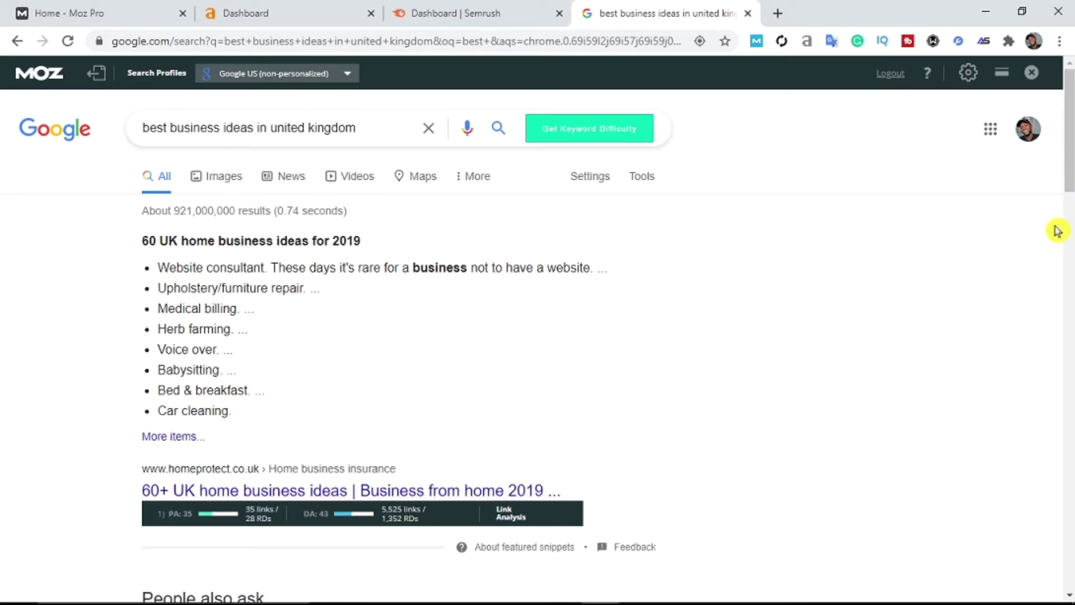
drag(1071, 164, 1071, 250)
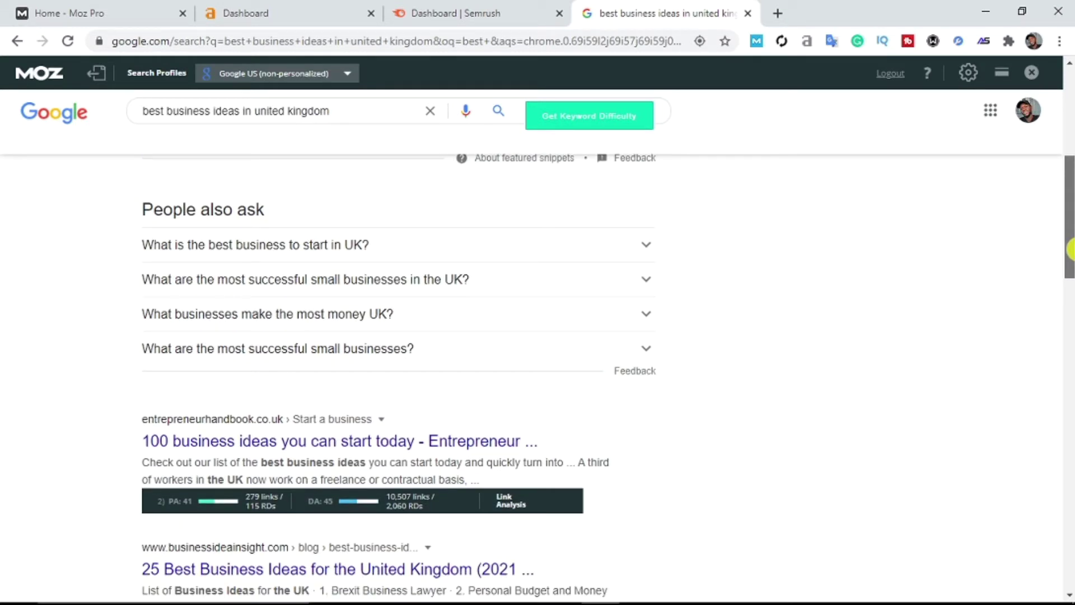
drag(1071, 249, 1071, 274)
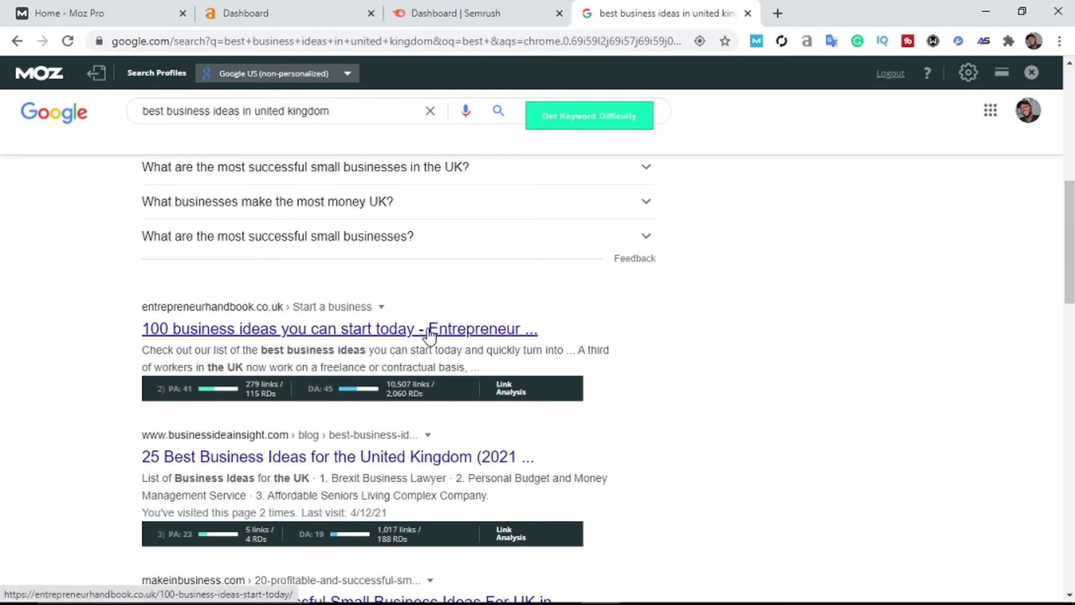
scroll(932, 348, up, 7)
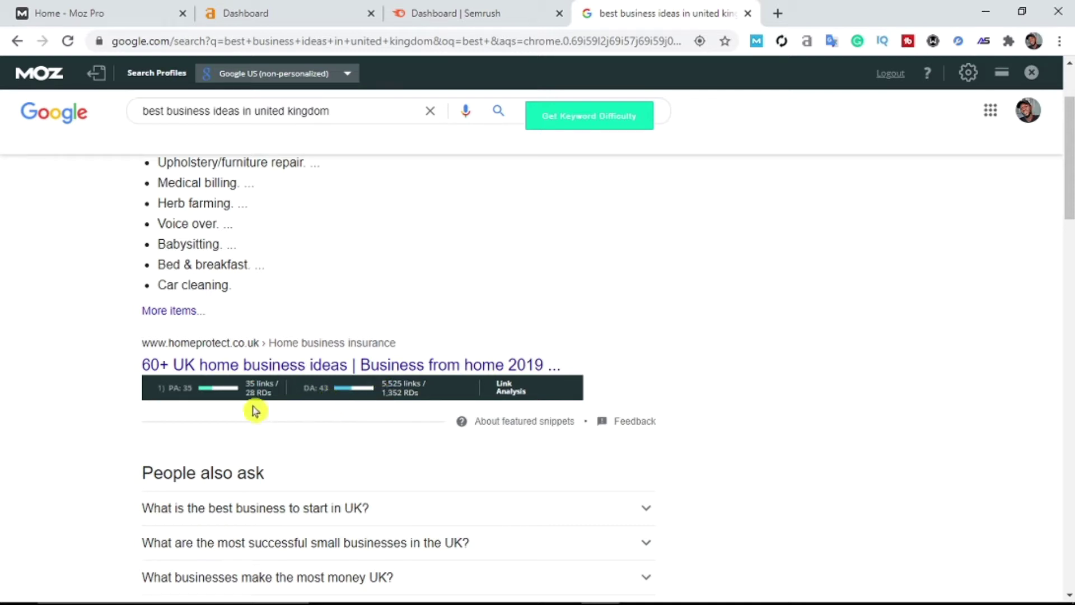
drag(1068, 161, 1070, 234)
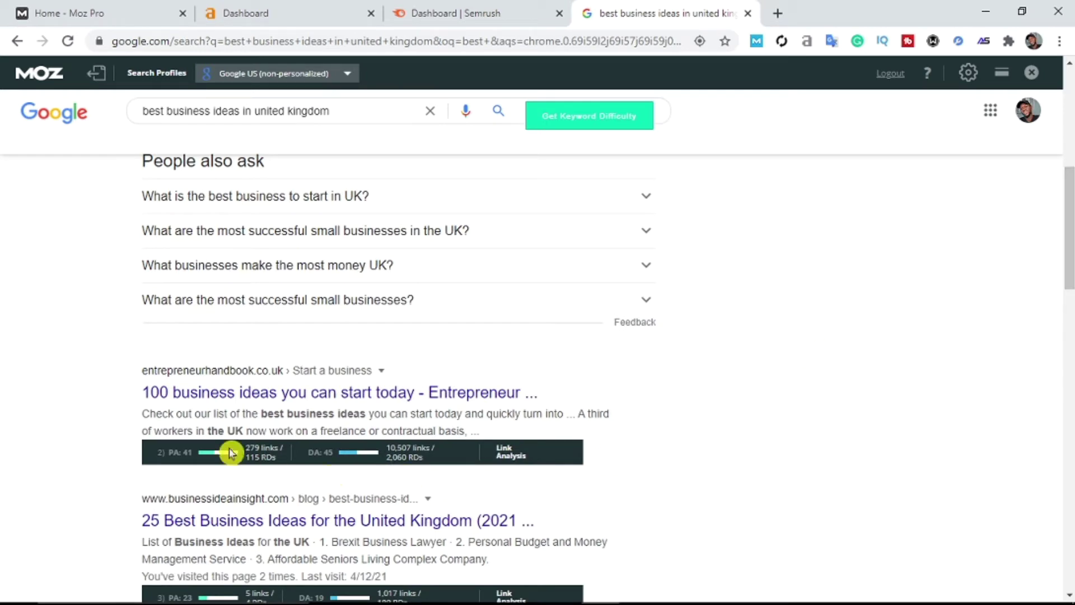
drag(1070, 220, 1071, 249)
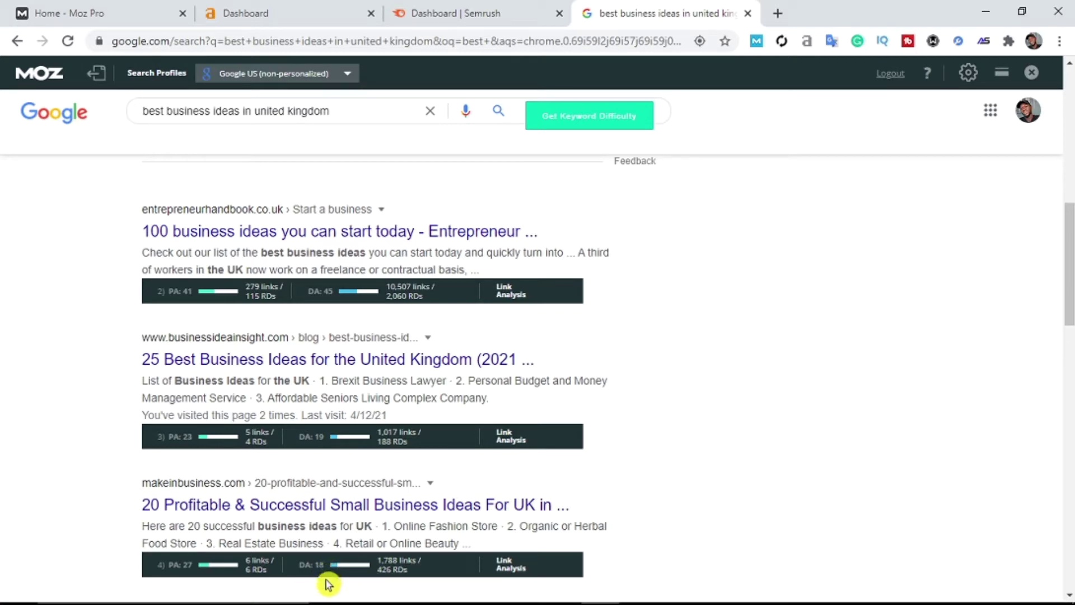
mouse_move(322, 597)
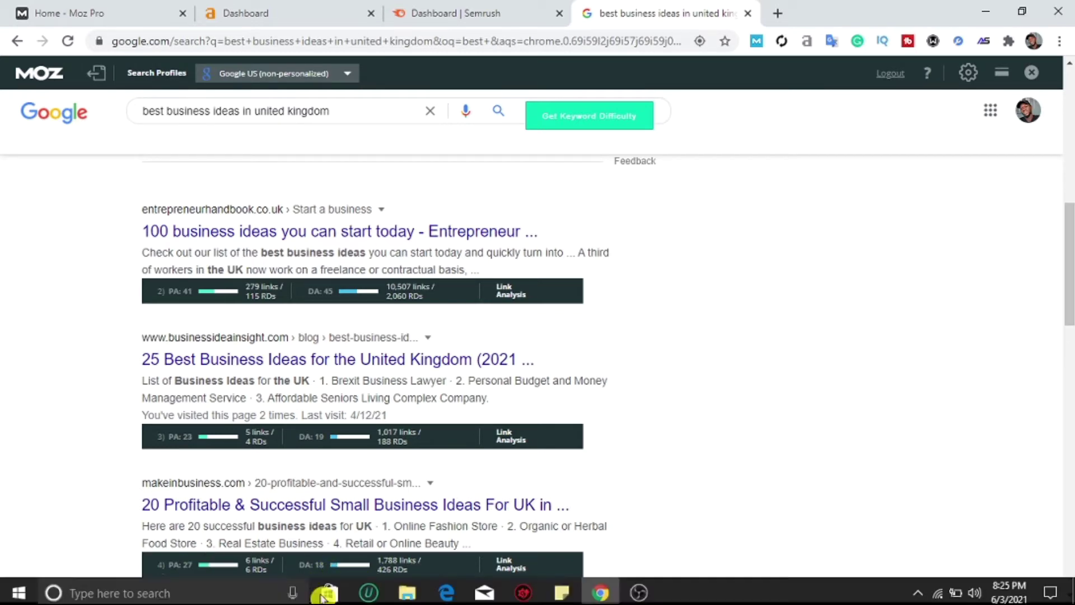
drag(1071, 294, 1071, 262)
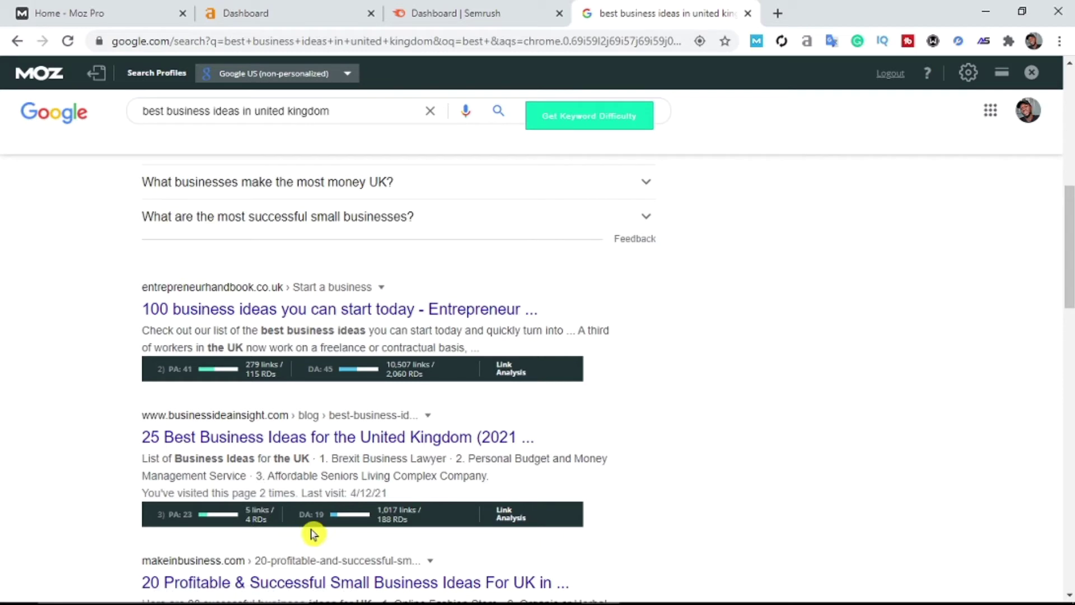
Copy the businessideainsight.com result's link address and switch to the Semrush tab.
right_click(222, 415)
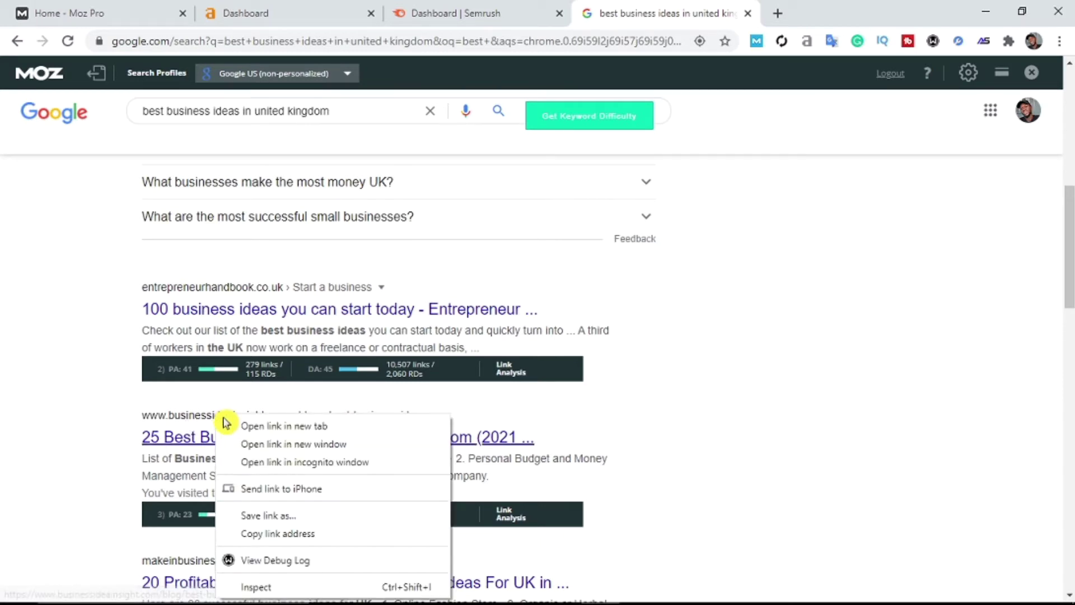
click(280, 535)
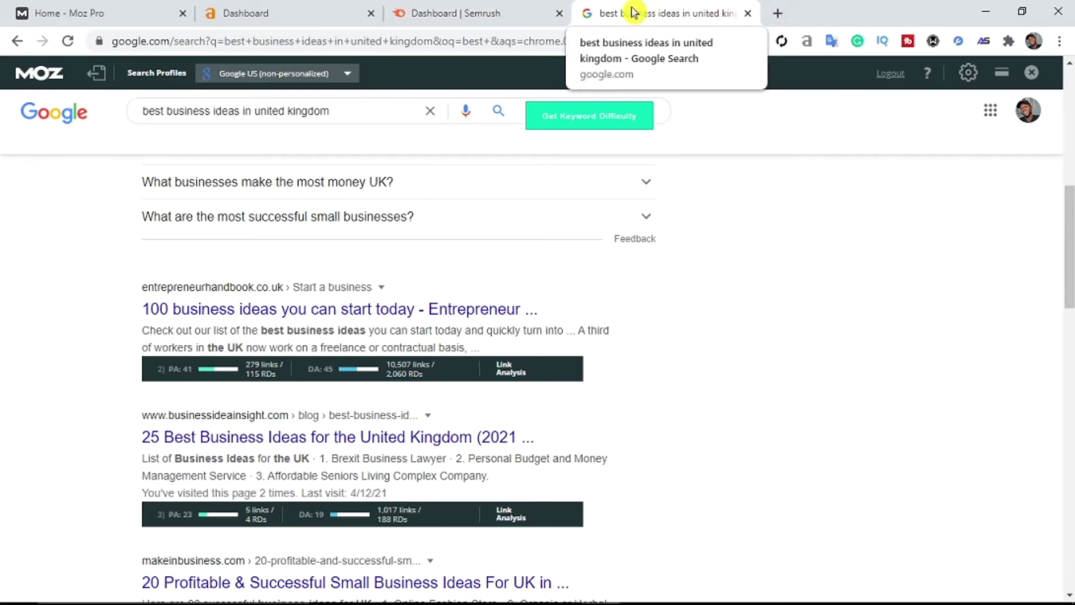
click(511, 13)
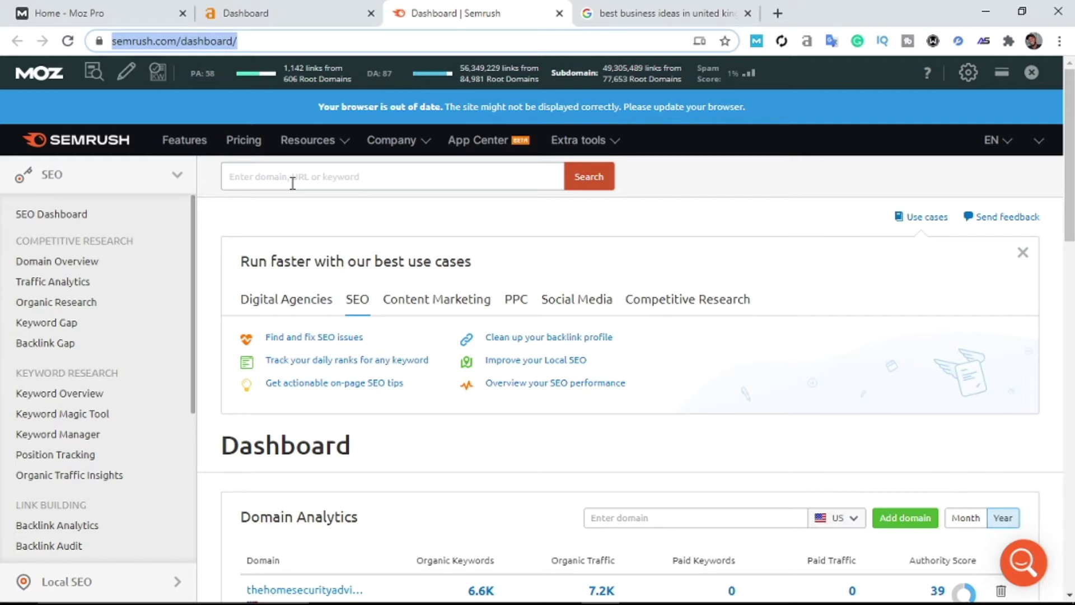
Paste the copied URL into Semrush, trim the /blog path, and analyse businessideainsight.com.
click(355, 176)
key(ctrl+v)
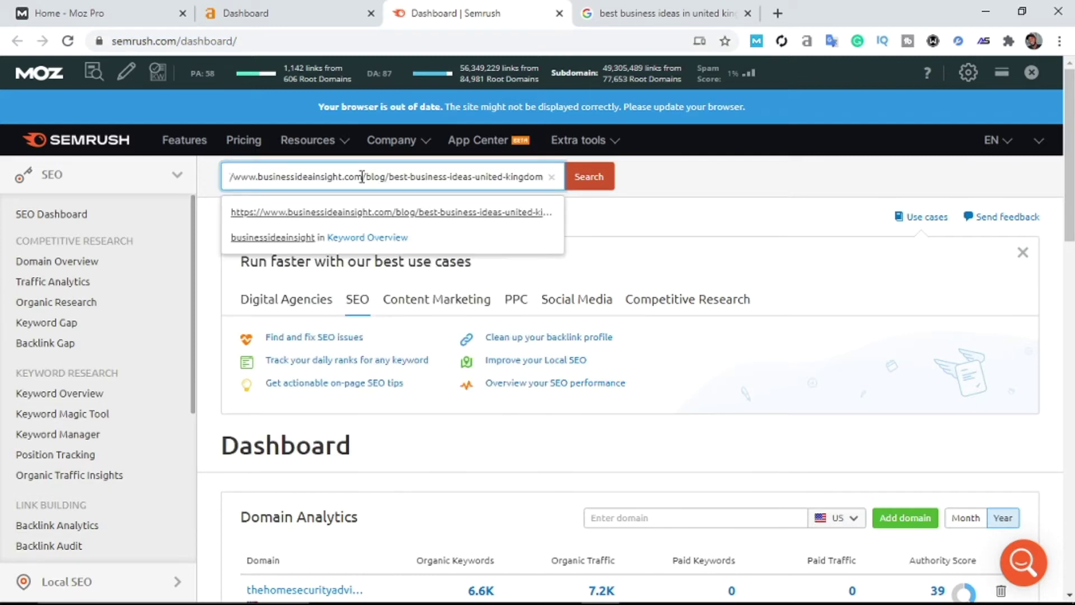
drag(363, 176, 645, 157)
key(BackSpace)
click(647, 185)
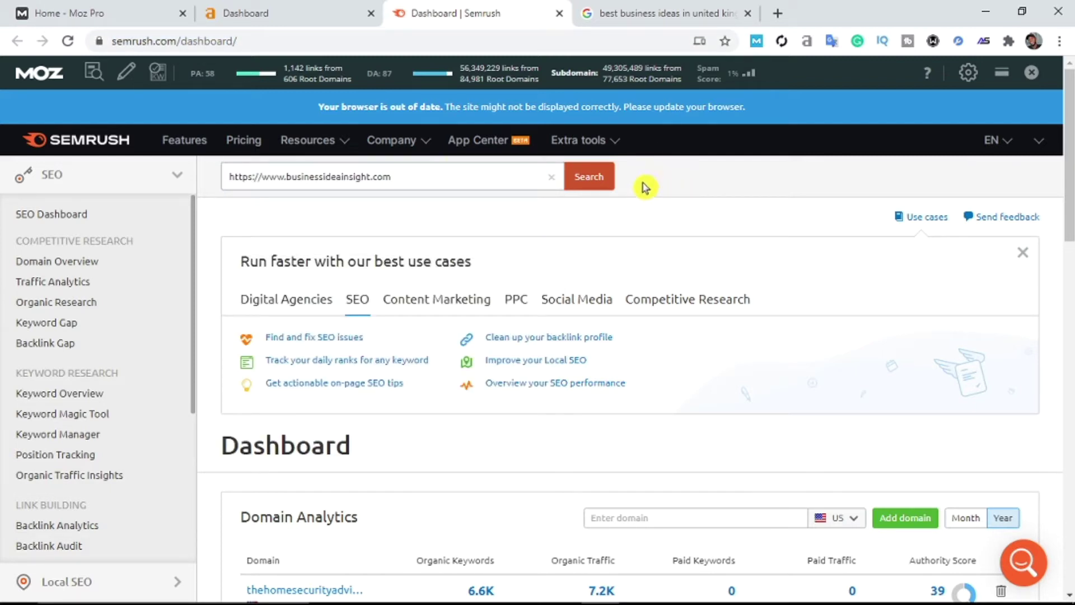
click(604, 179)
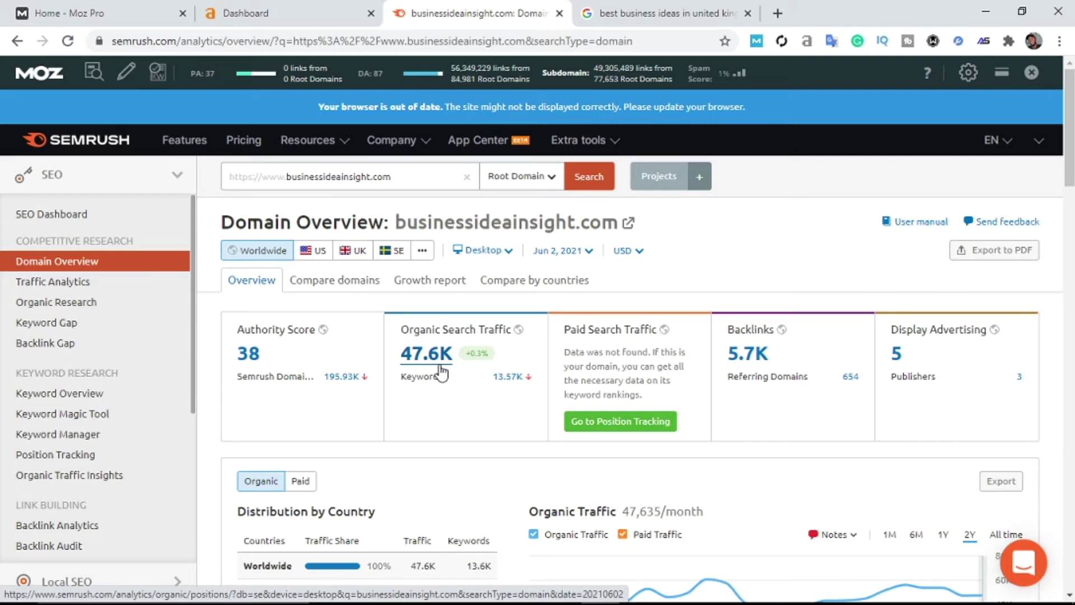
Scroll down the Domain Overview to the Organic Research section and Top Organic Keywords table.
scroll(1070, 168, down, 1)
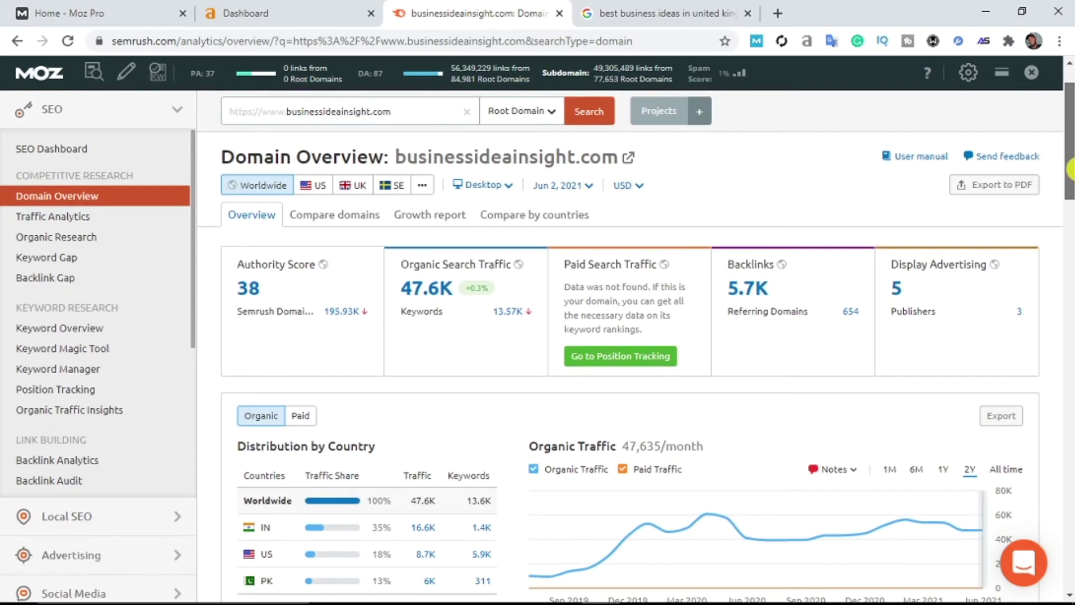
drag(1070, 168, 1071, 183)
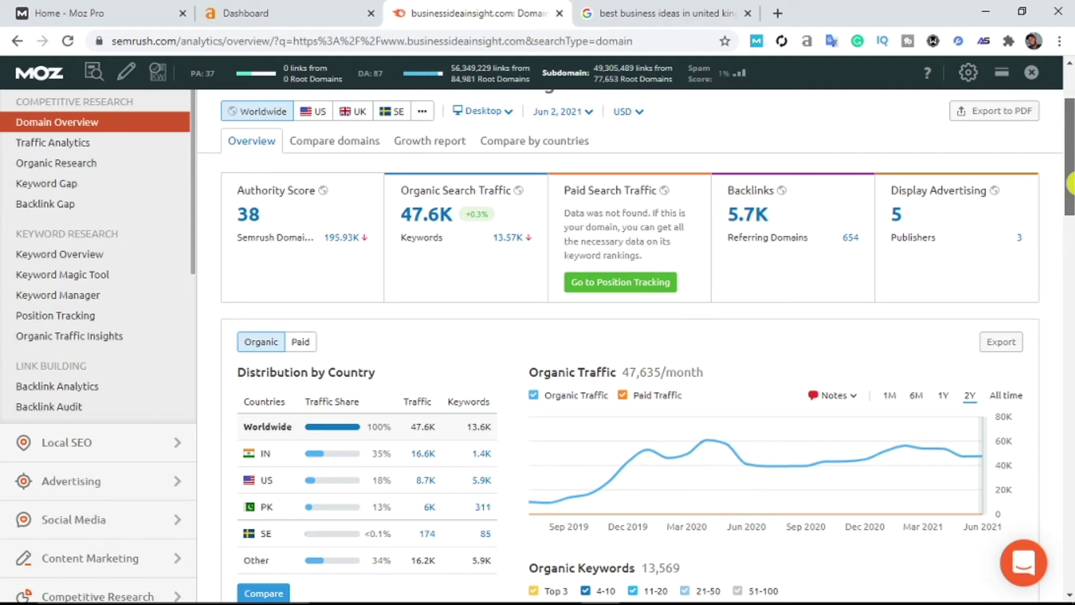
drag(1071, 183, 1071, 194)
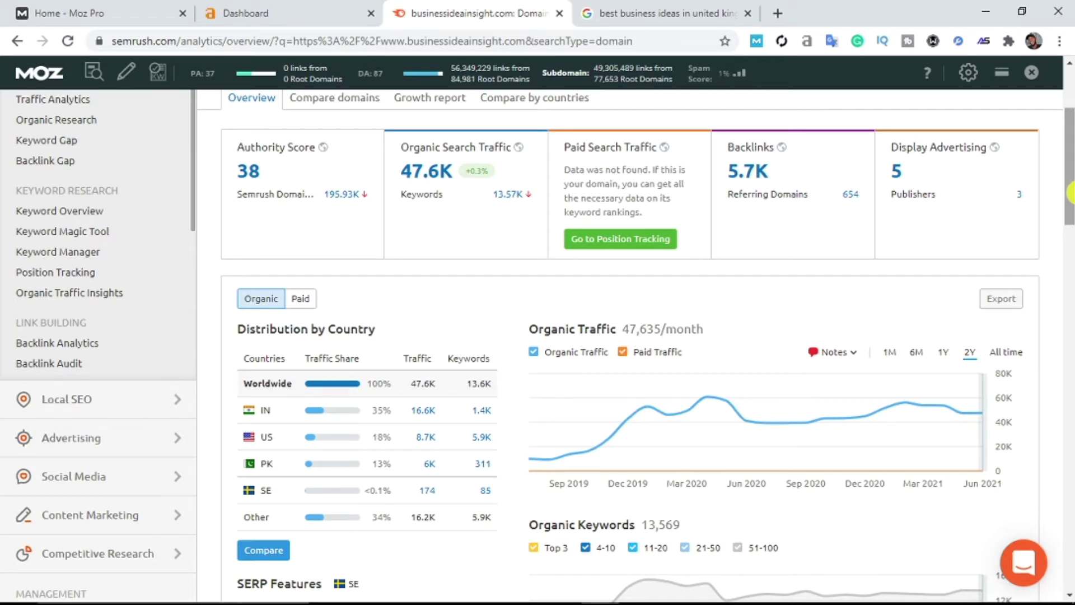
scroll(1071, 193, down, 3)
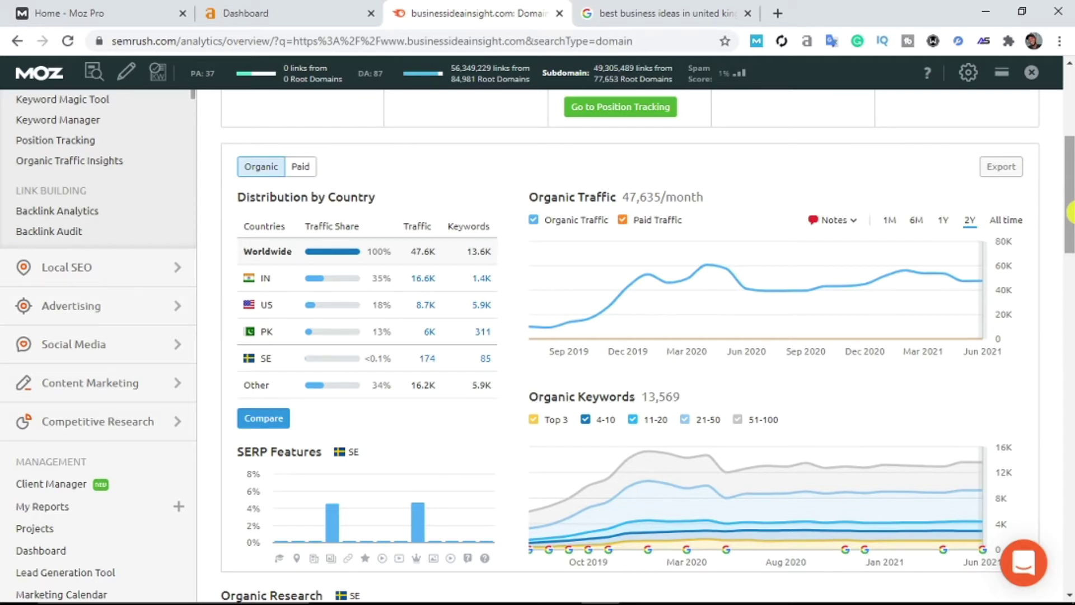
drag(1071, 212, 1071, 219)
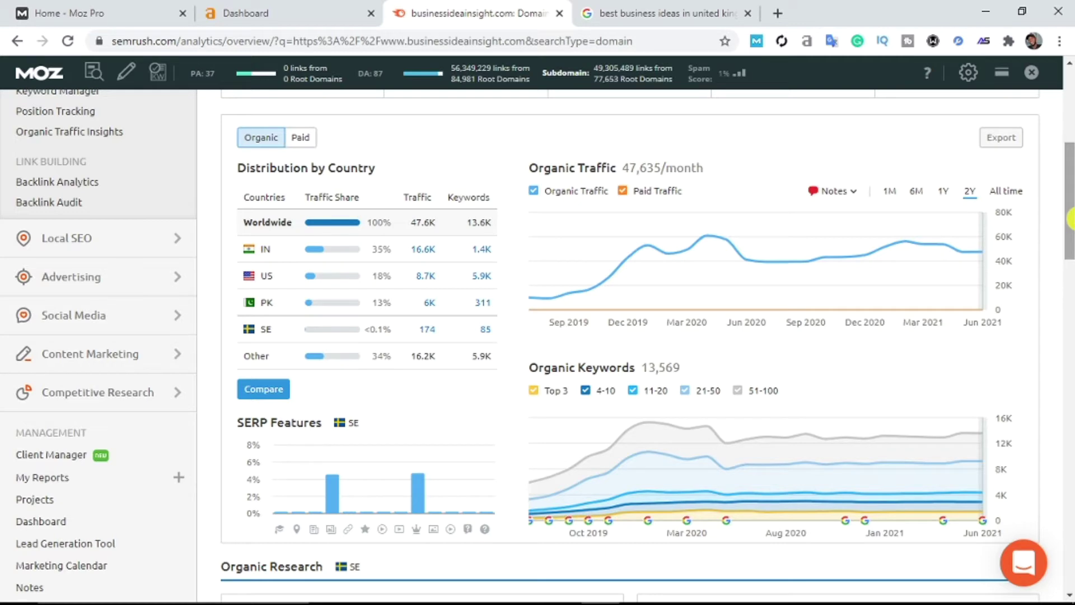
drag(1071, 219, 1071, 303)
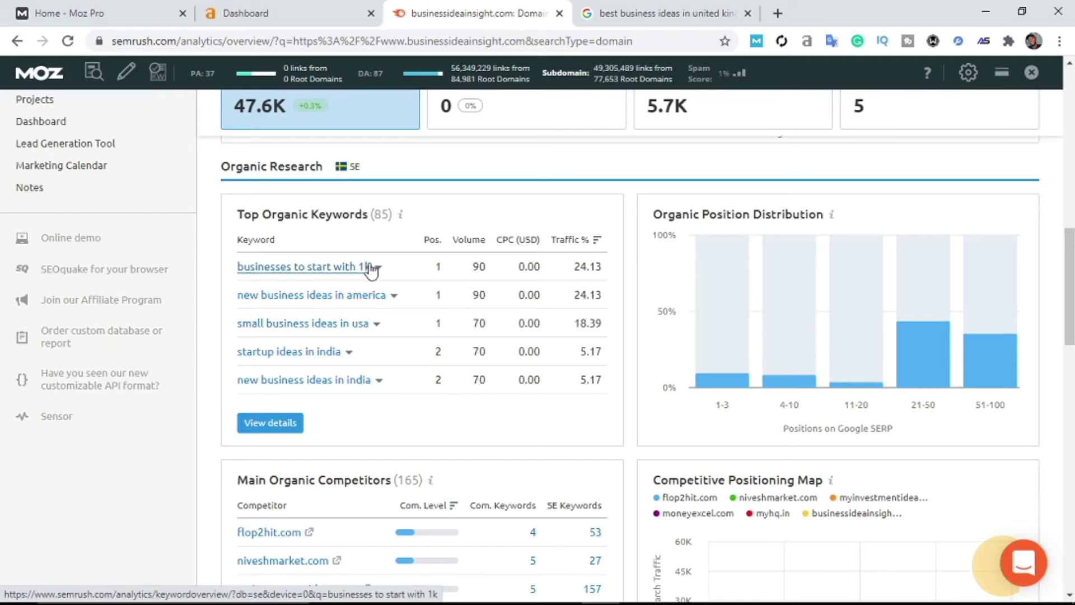
Select the keyword 'new business ideas in america' in Top Organic Keywords and open its context menu.
click(439, 269)
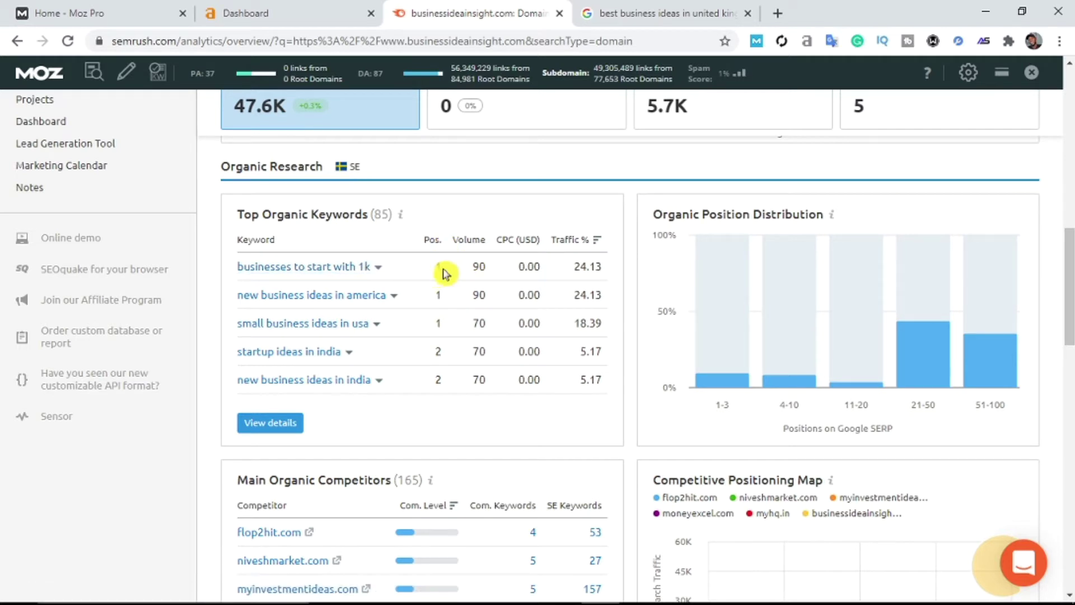
click(437, 255)
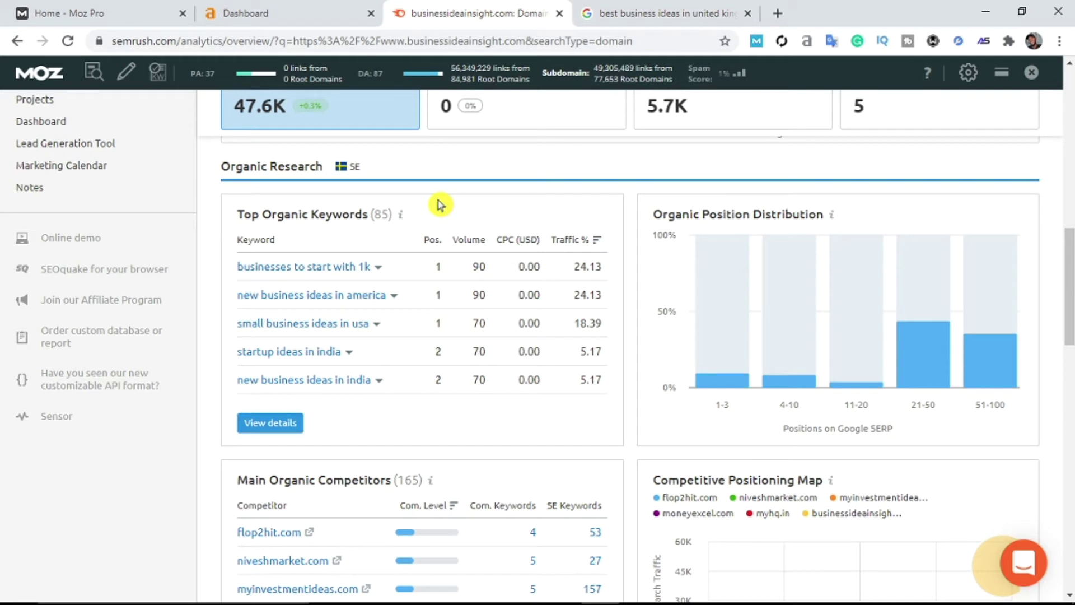
drag(387, 296, 238, 295)
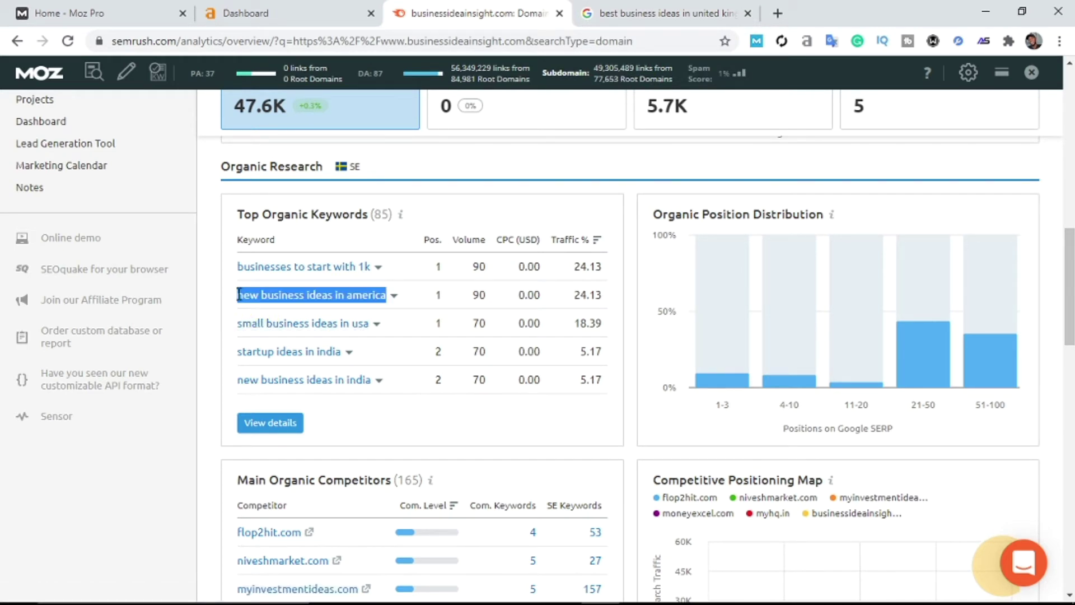
right_click(239, 297)
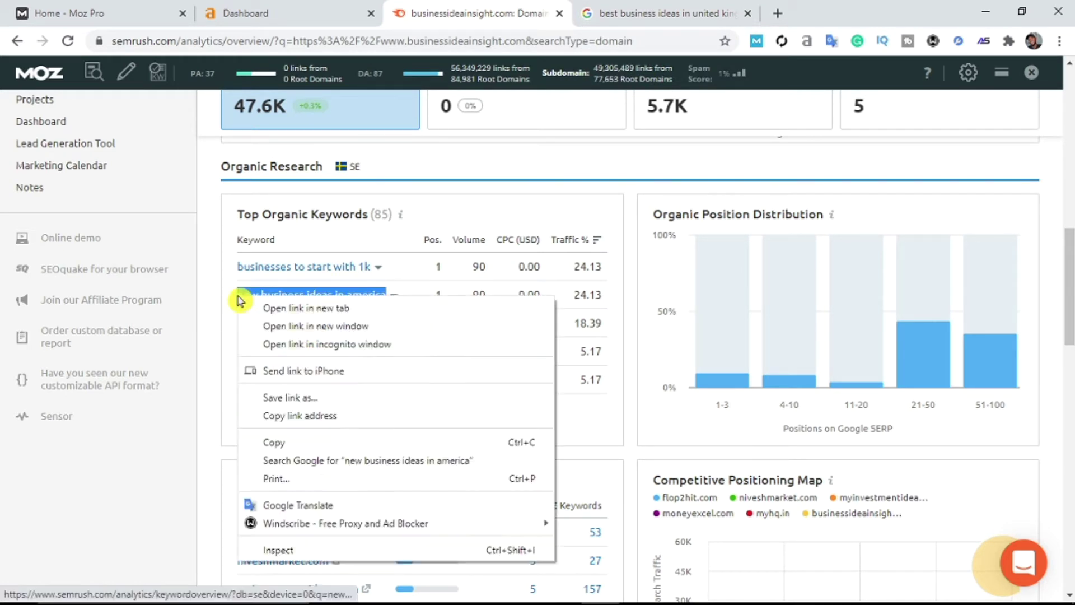
click(286, 462)
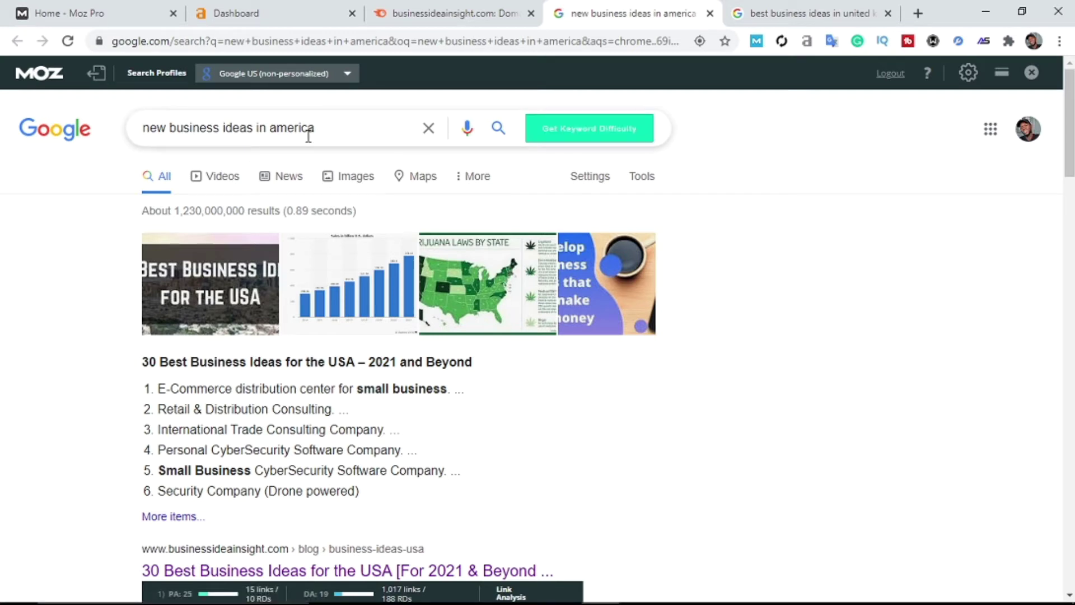
drag(1070, 113, 1071, 142)
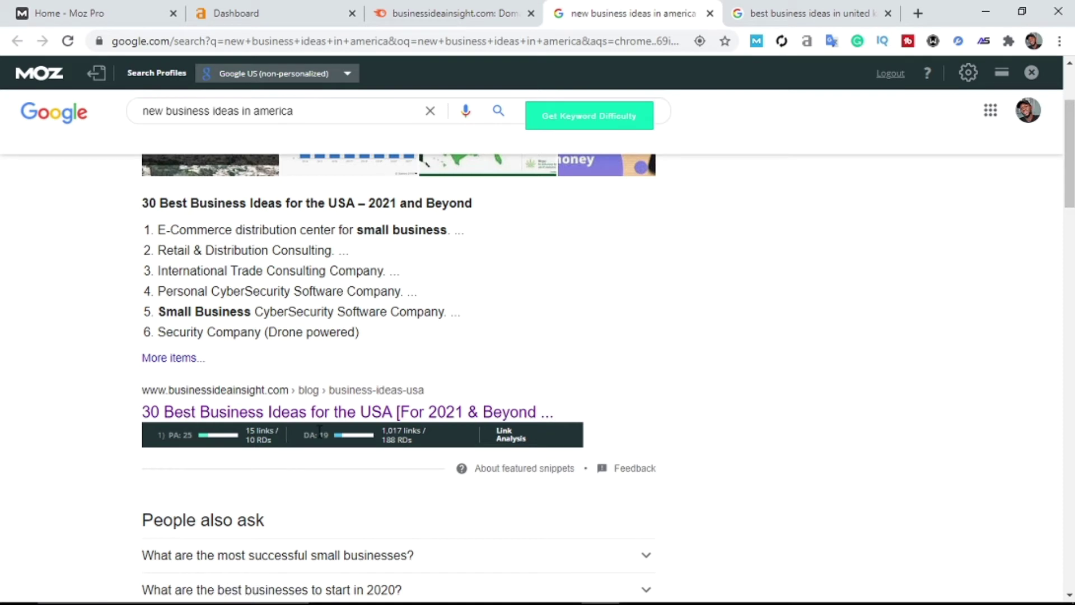
click(423, 10)
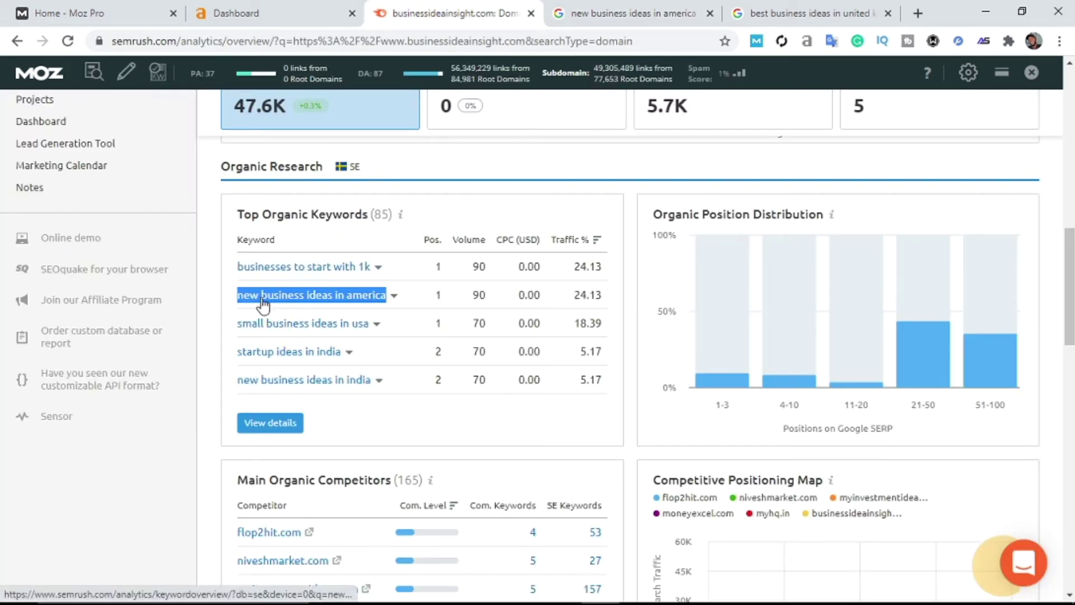
mouse_move(227, 270)
mouse_down()
mouse_move(288, 267)
mouse_move(233, 267)
mouse_up()
right_click(240, 271)
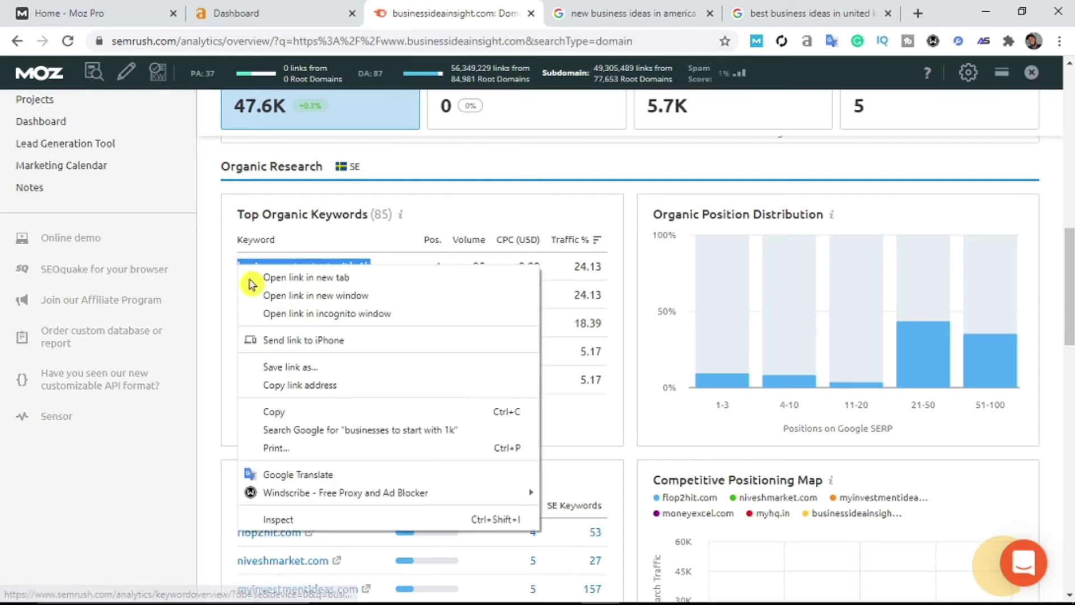
click(306, 434)
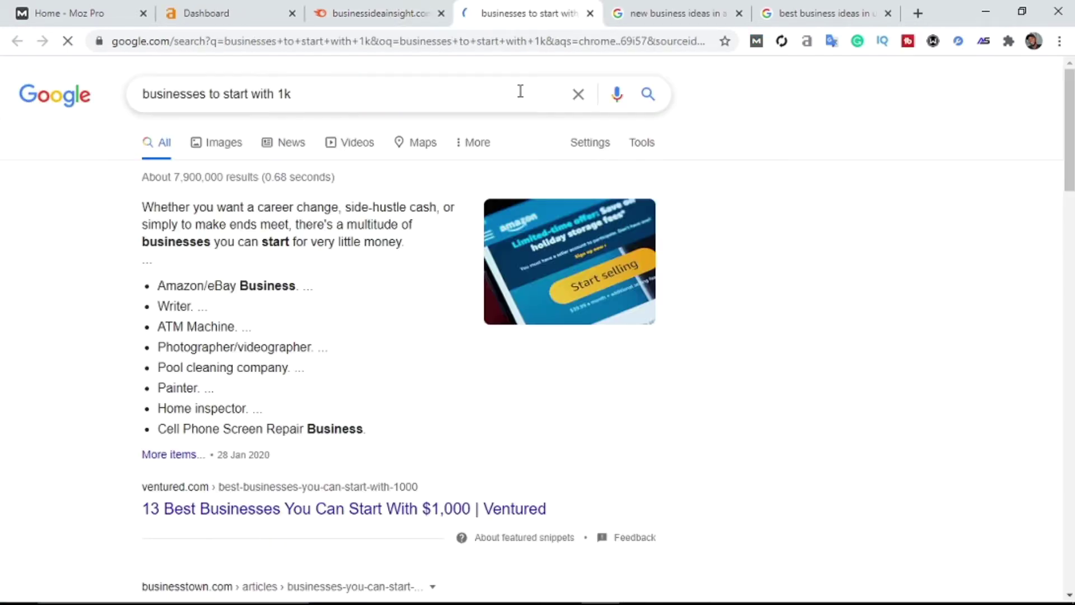
drag(1070, 132, 1070, 247)
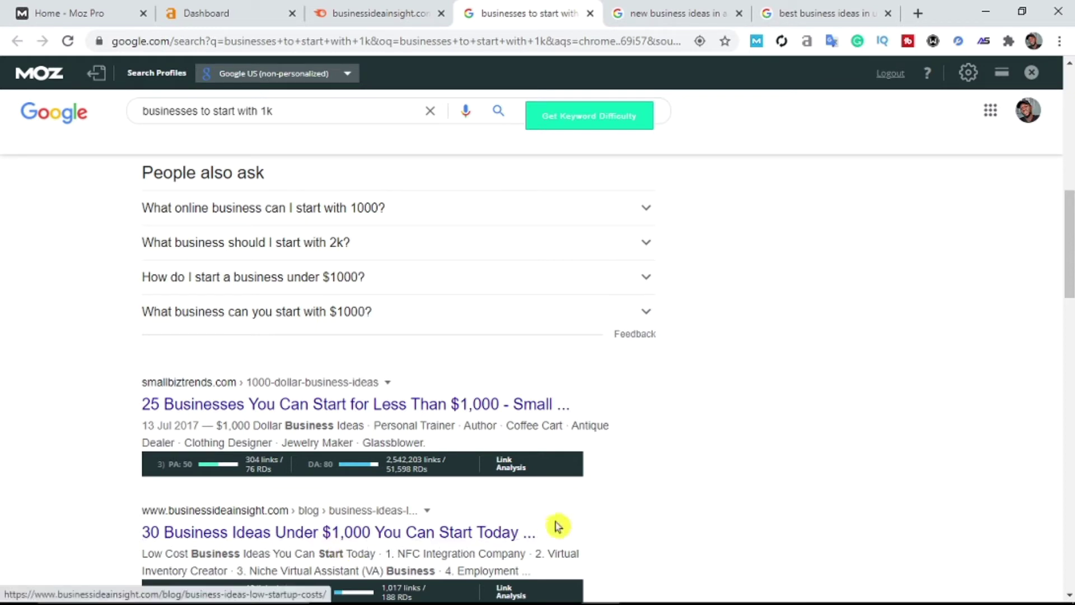
click(591, 14)
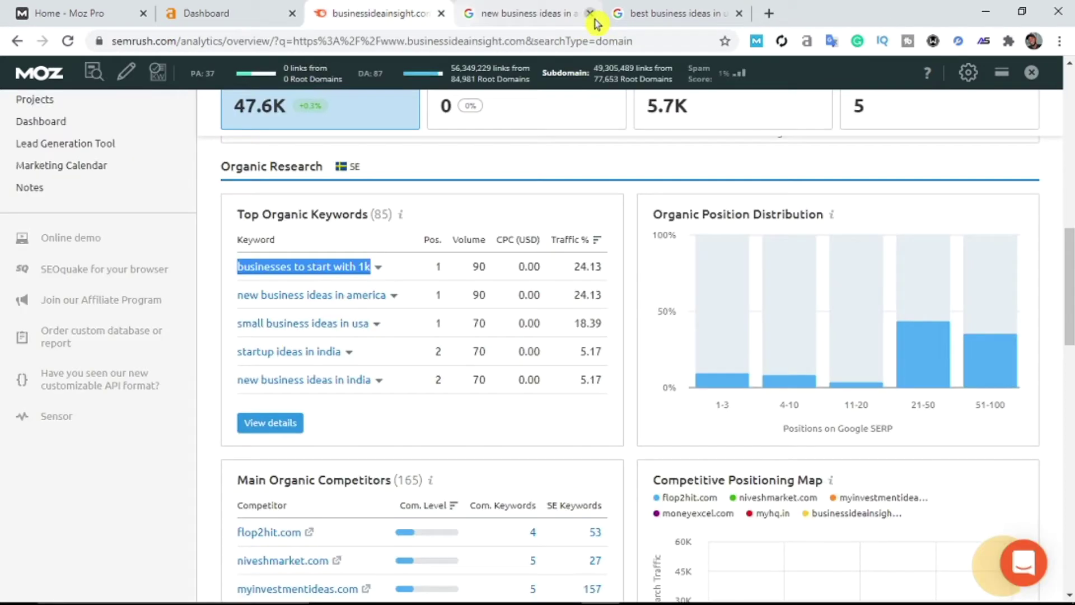
click(591, 13)
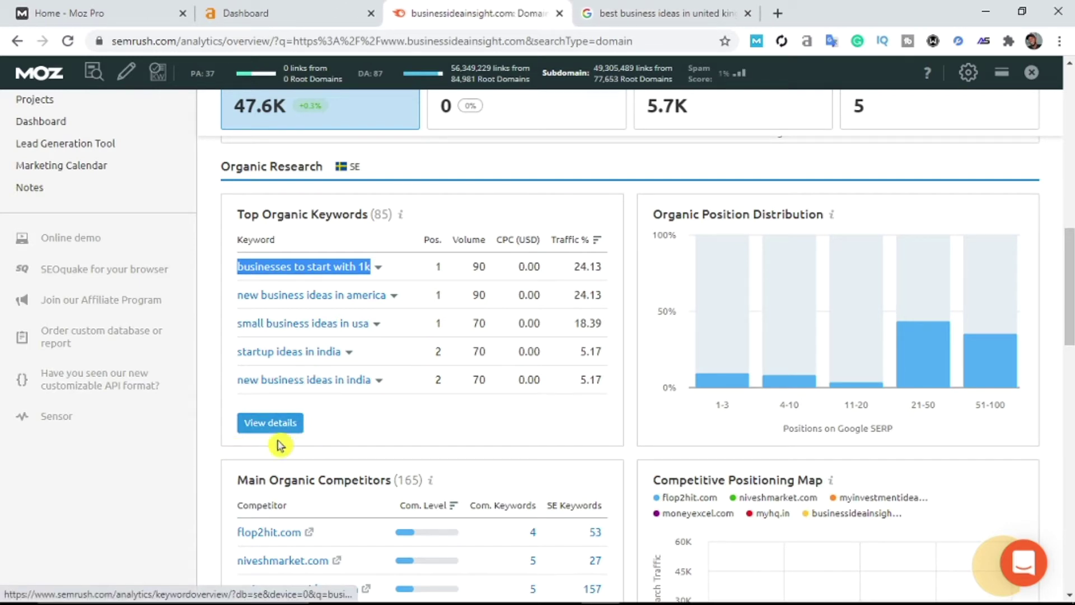
click(271, 431)
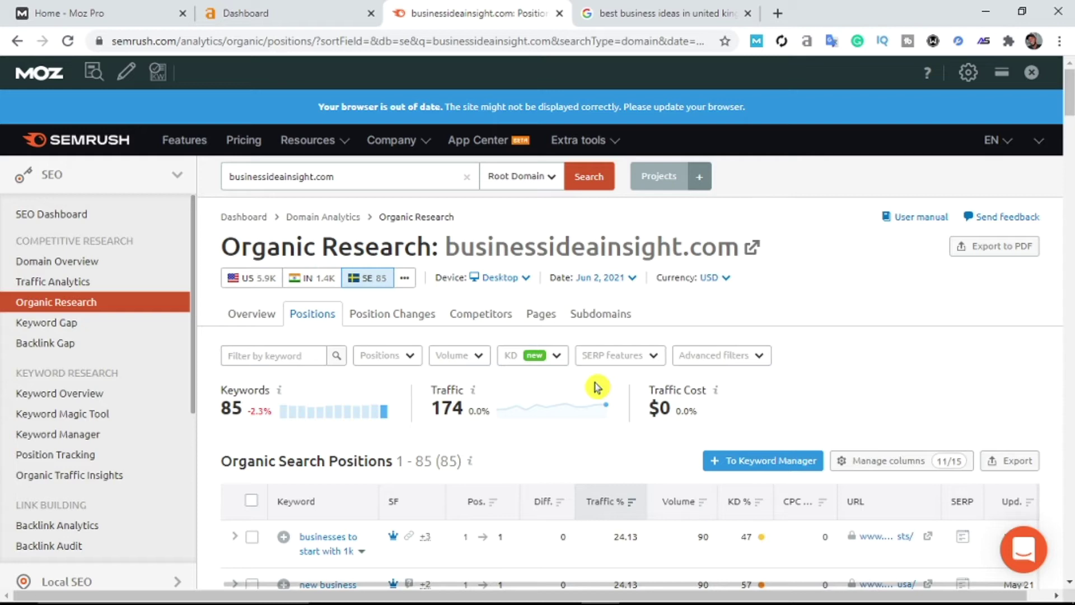
Scroll through the Organic Search Positions table for businessideainsight.com and back to the top.
drag(1069, 99, 1071, 133)
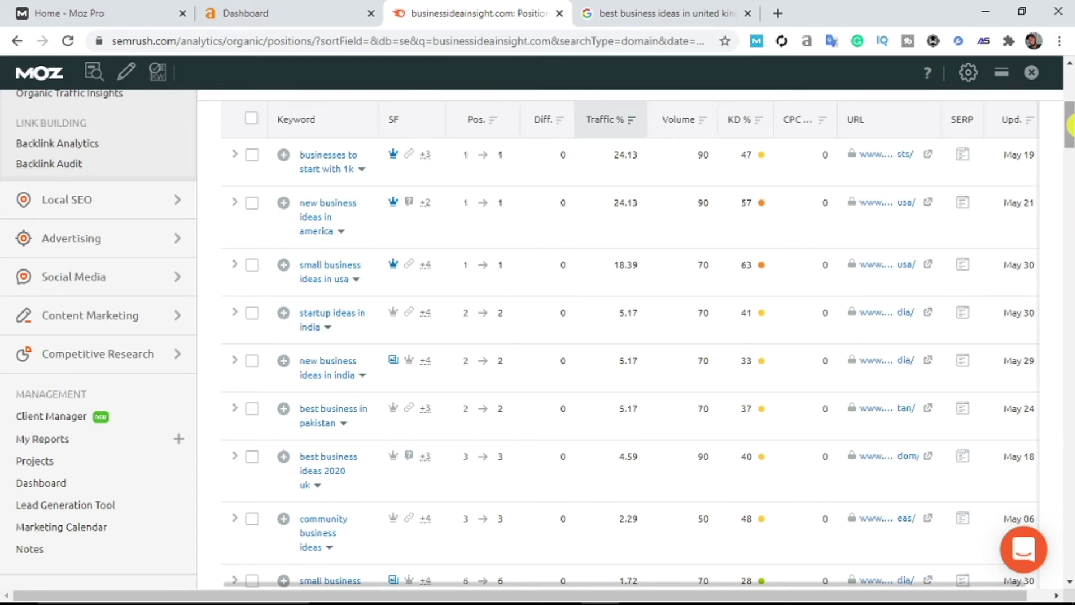
scroll(1071, 173, down, 10)
drag(1071, 171, 1071, 483)
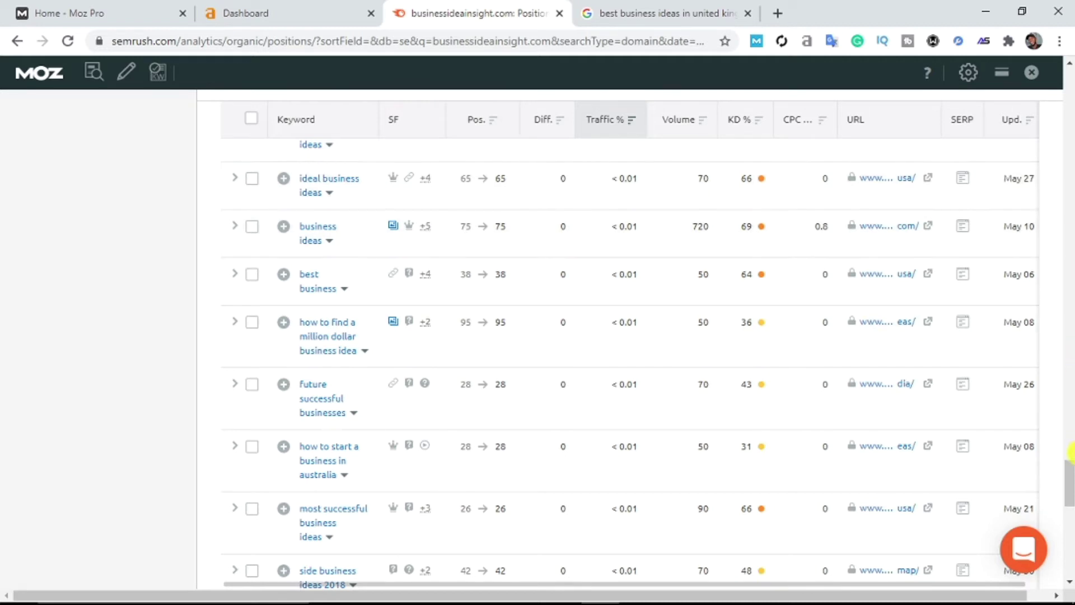
scroll(1070, 468, down, 15)
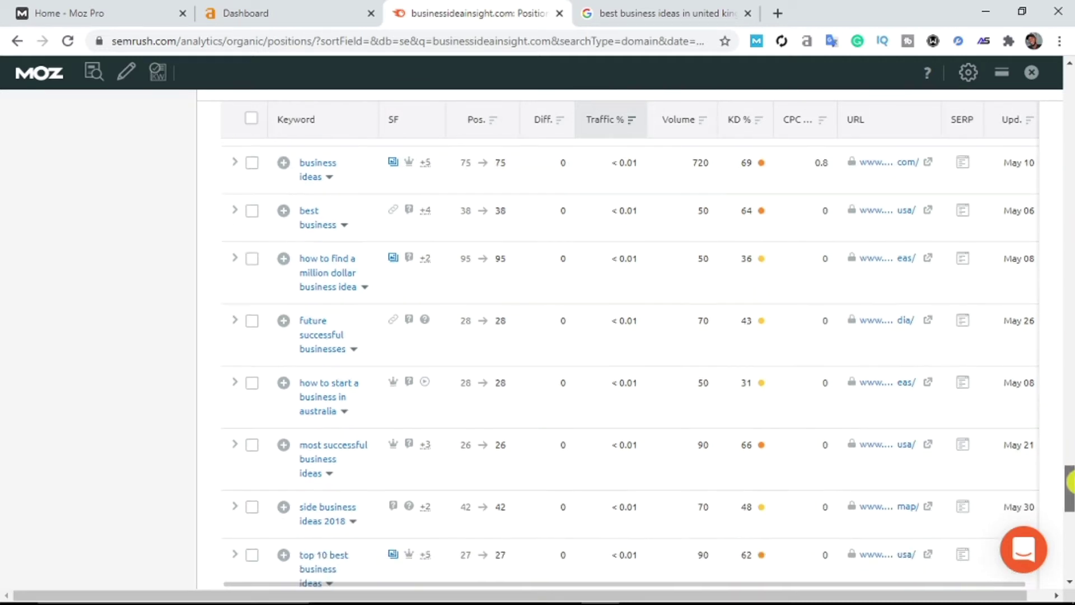
drag(1071, 241, 1071, 263)
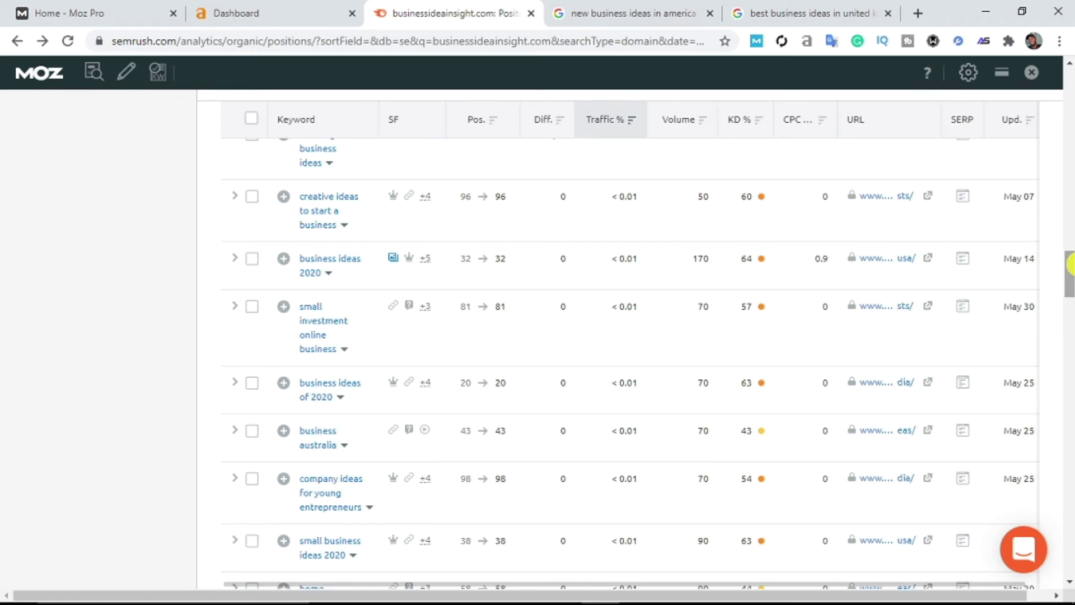
scroll(1071, 263, up, 20)
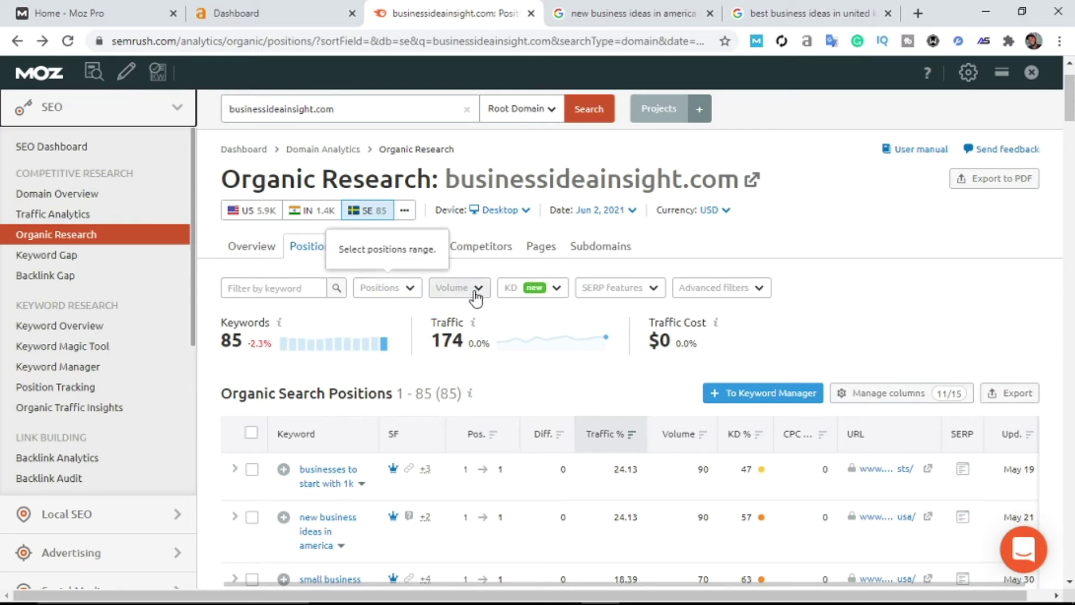
Filter the positions report to position #1 and search volume 101–1,000.
click(396, 297)
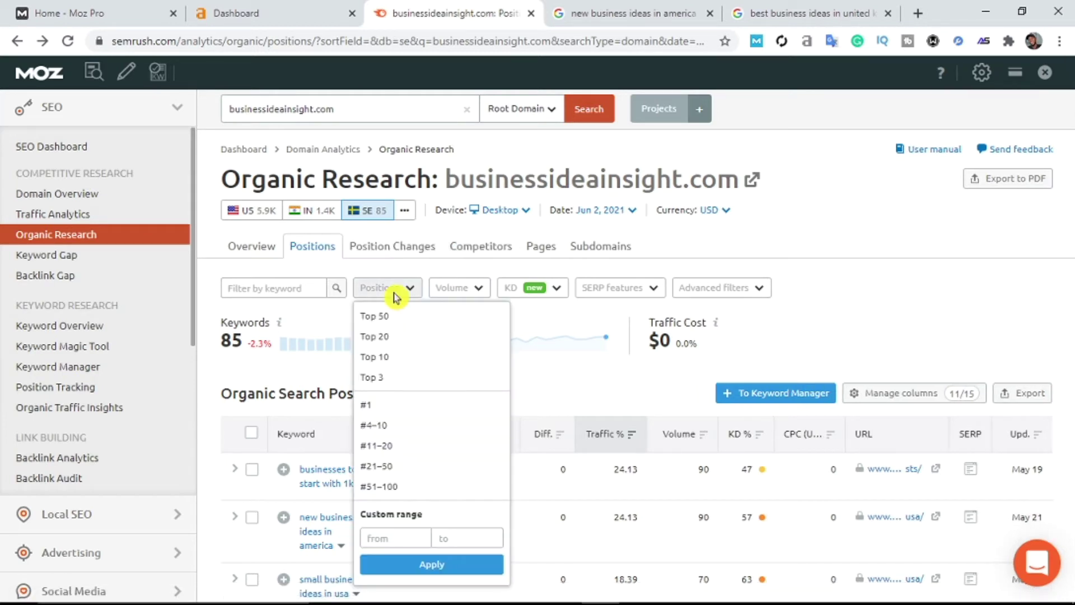
click(374, 411)
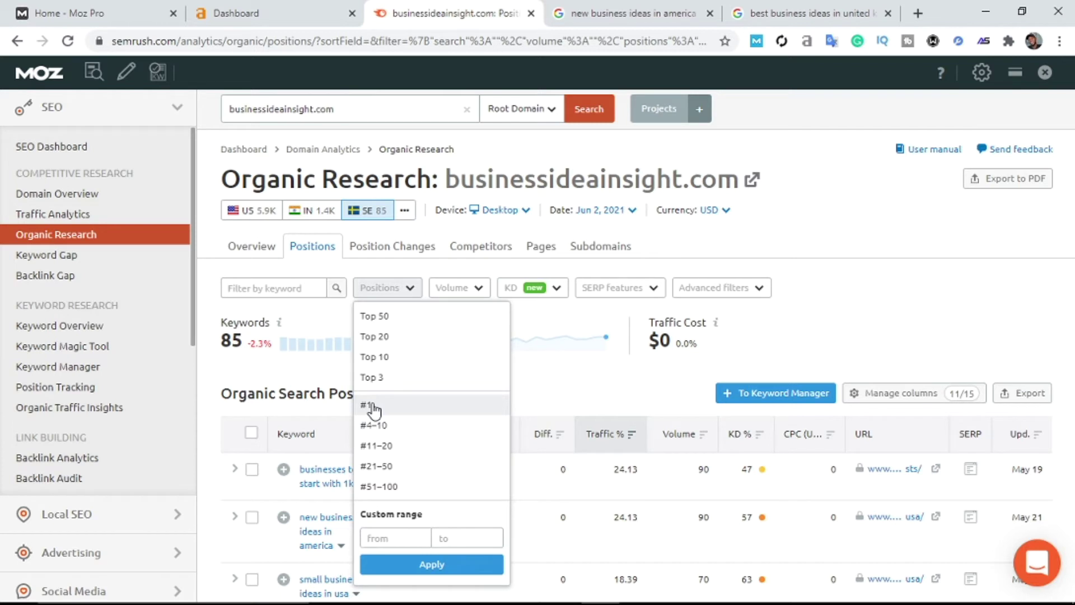
click(469, 289)
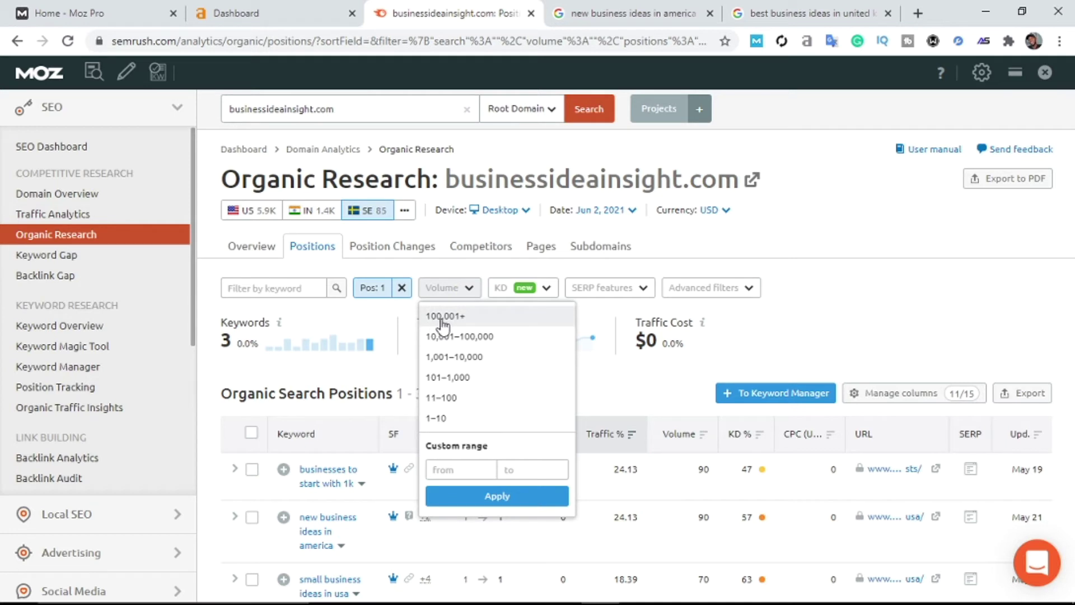
click(449, 382)
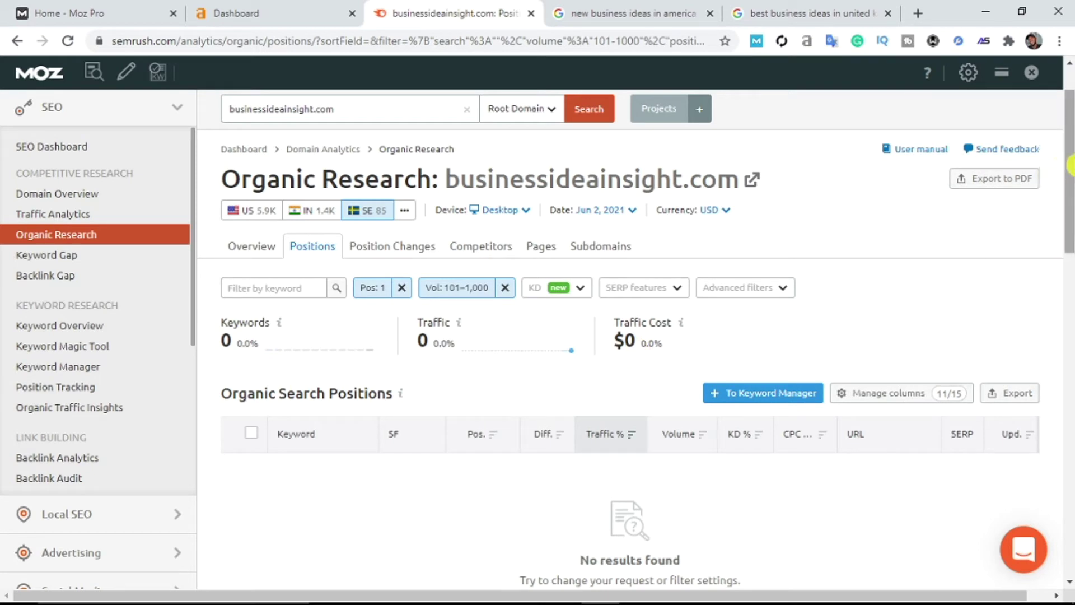
Remove the position #1 and volume filters to list all 85 keywords again.
scroll(1071, 173, down, 4)
scroll(1071, 170, up, 4)
scroll(1071, 168, down, 3)
scroll(1071, 168, up, 4)
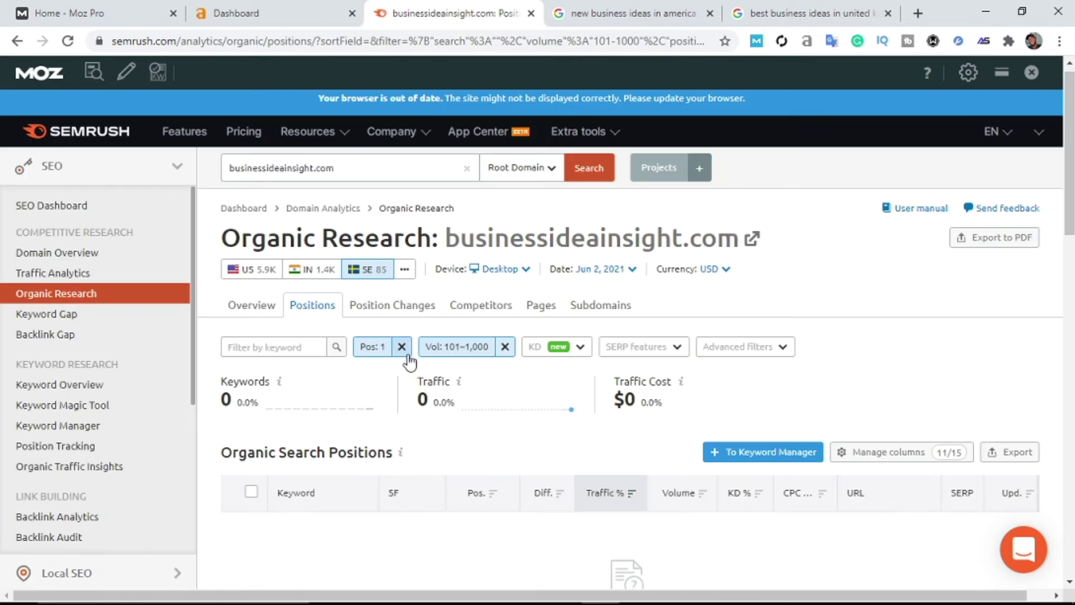
click(403, 348)
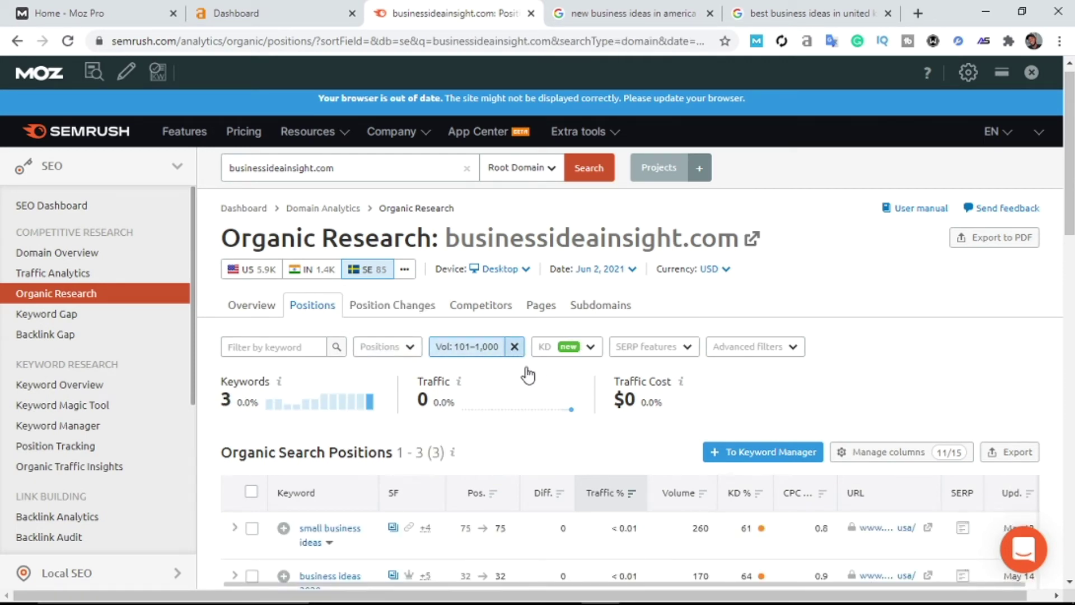
click(515, 347)
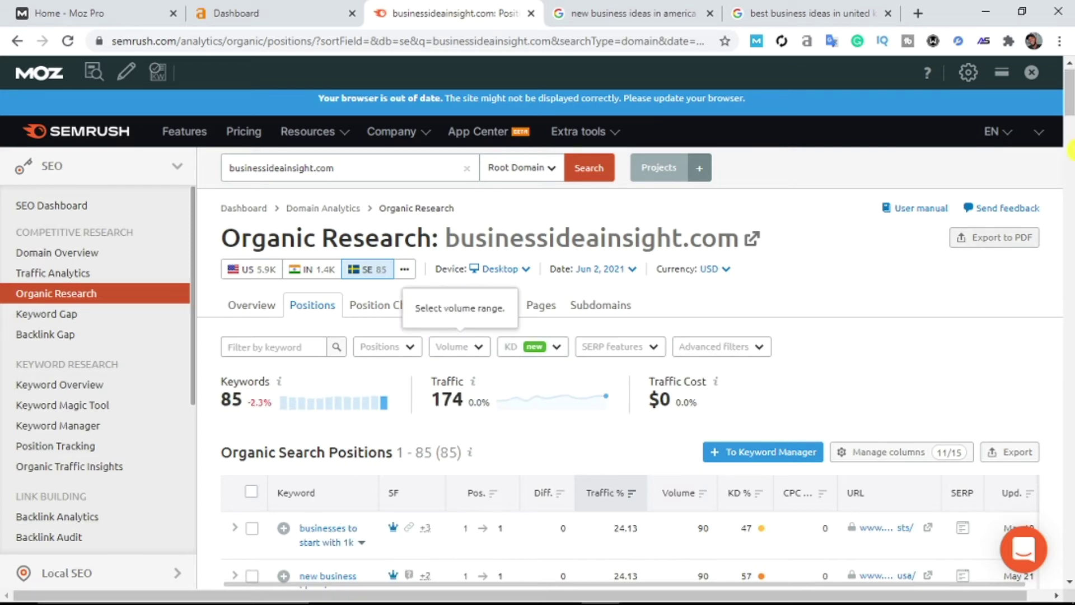
Copy the keyword 'new business ideas in america' from the positions table.
drag(1070, 92, 1070, 104)
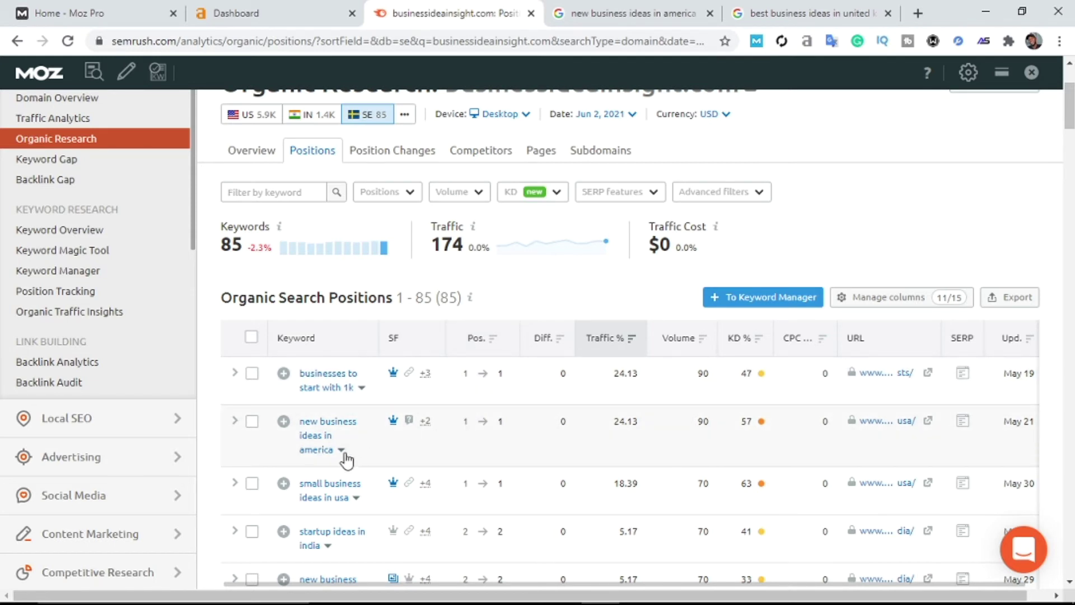
drag(296, 428, 319, 450)
right_click(319, 450)
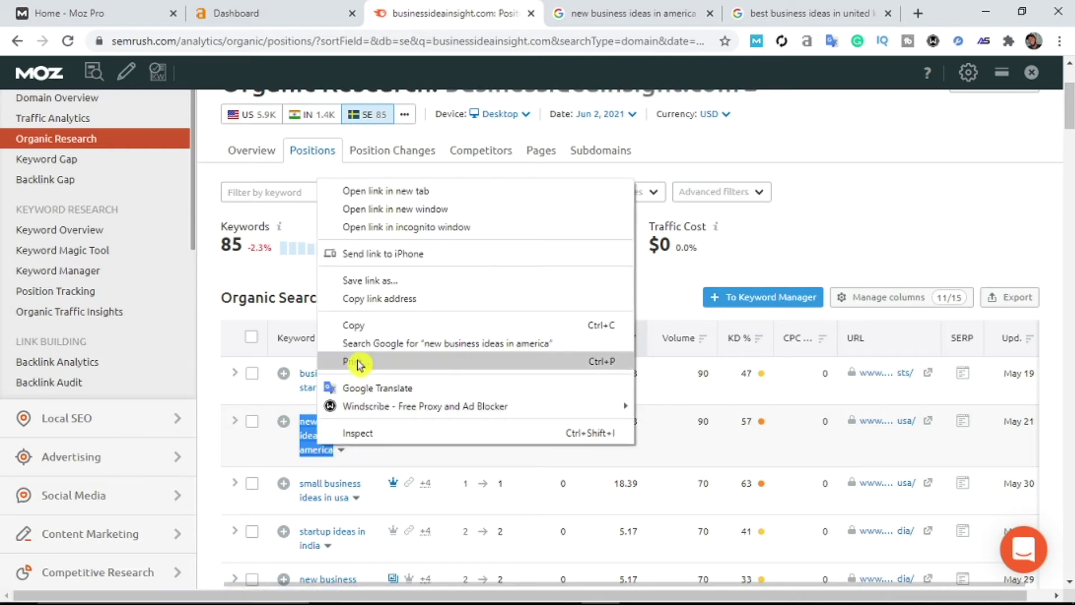
click(356, 323)
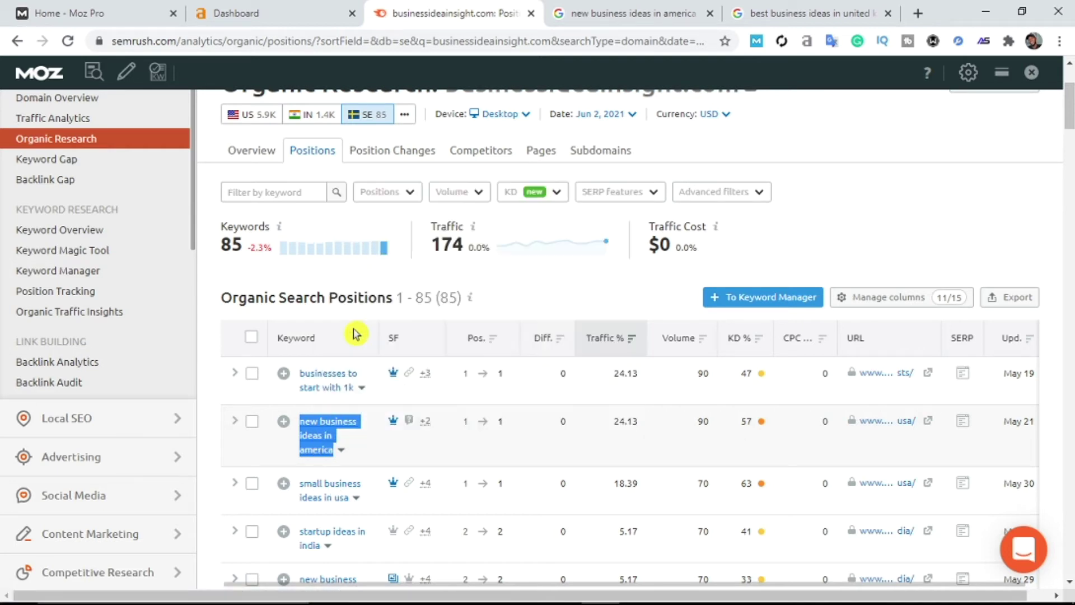
Open Keyword Overview in a new tab and look up 'new business ideas in america'.
right_click(28, 234)
click(45, 248)
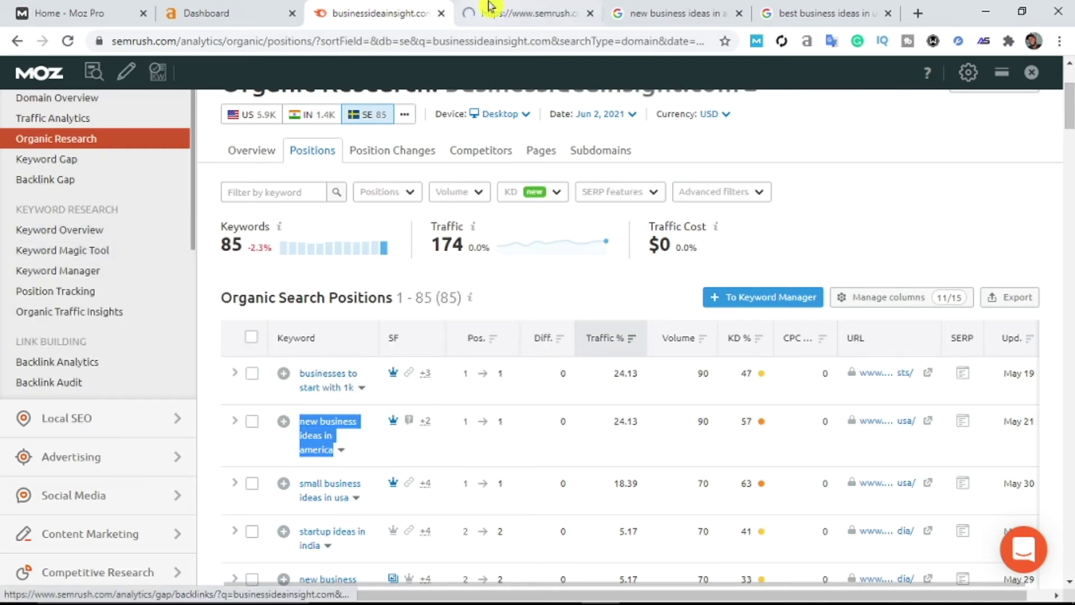
click(488, 11)
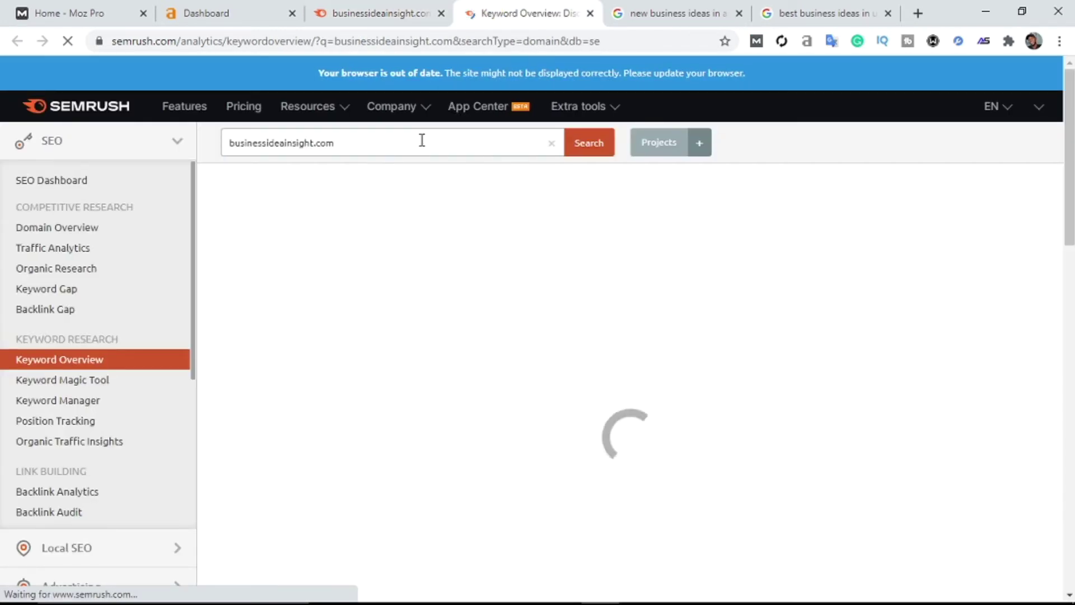
click(352, 175)
key(ctrl+a)
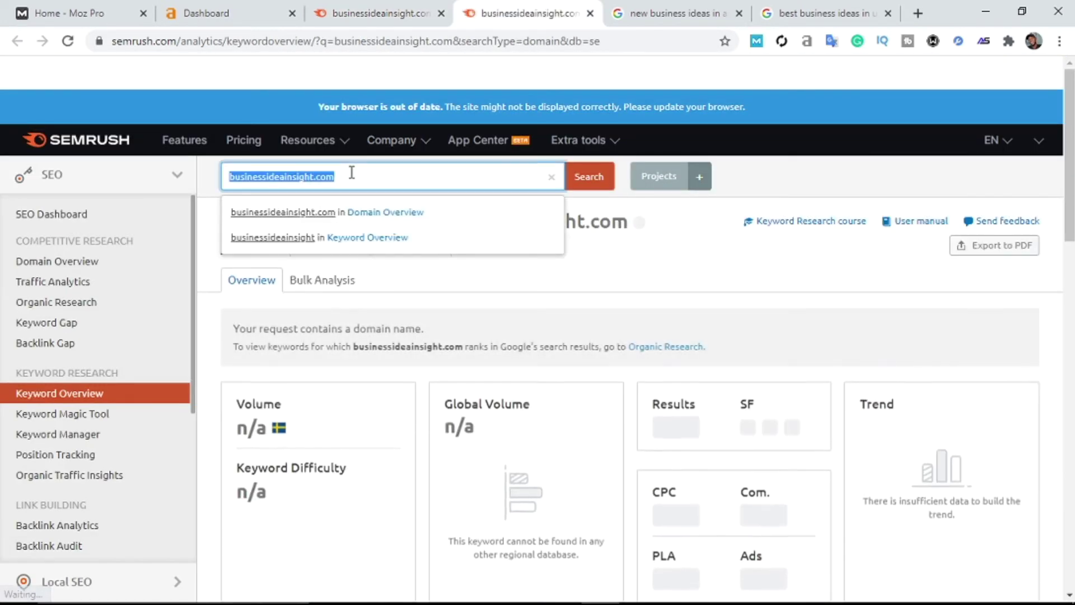
key(ctrl+v)
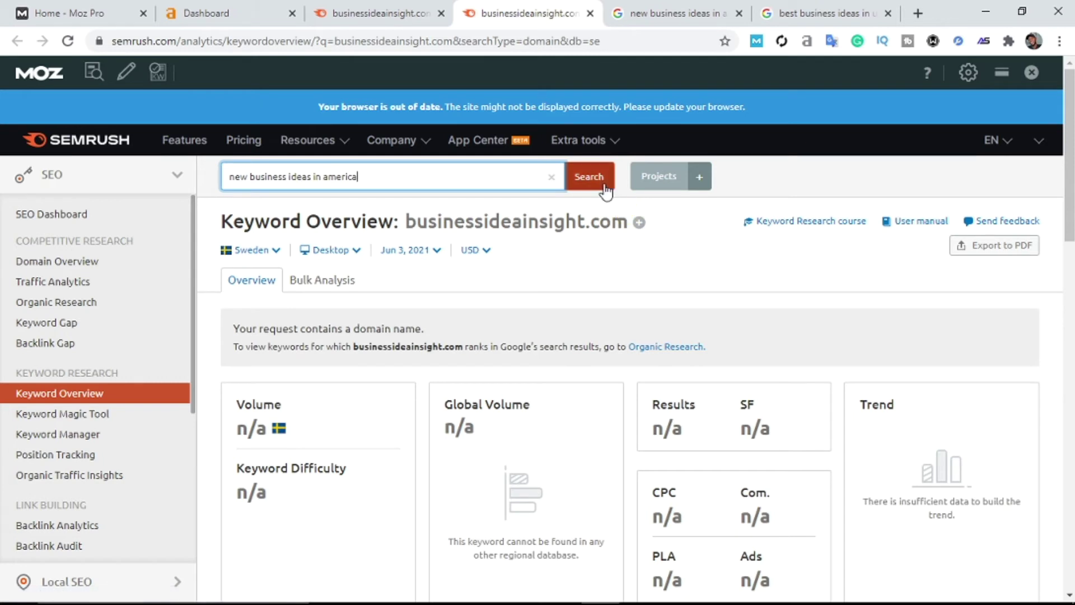
click(589, 177)
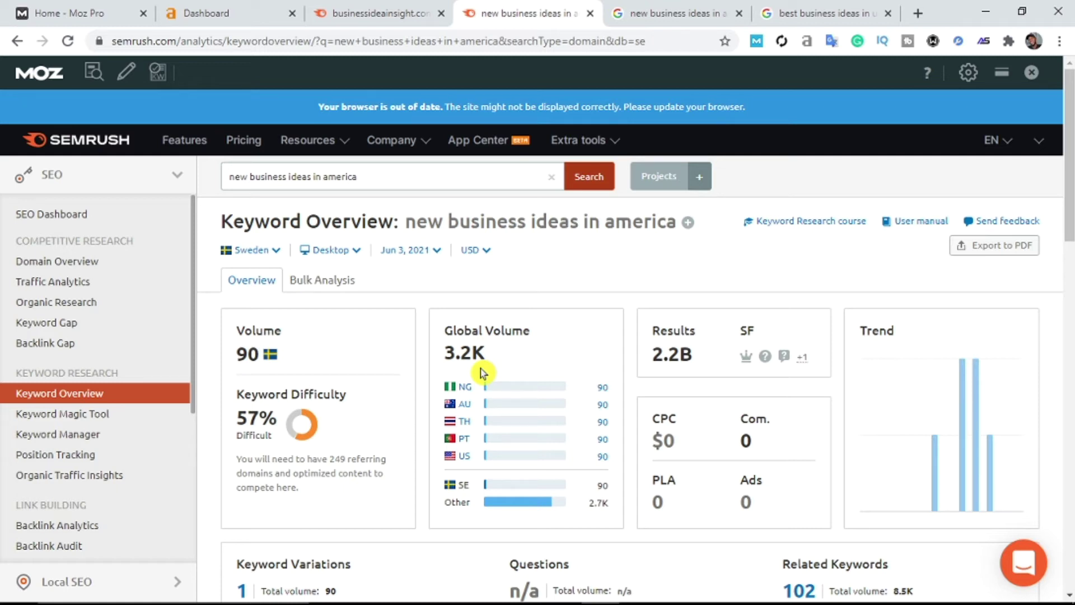
Copy the searched keyword and return to the businessideainsight.com positions tab.
drag(1070, 207, 1070, 251)
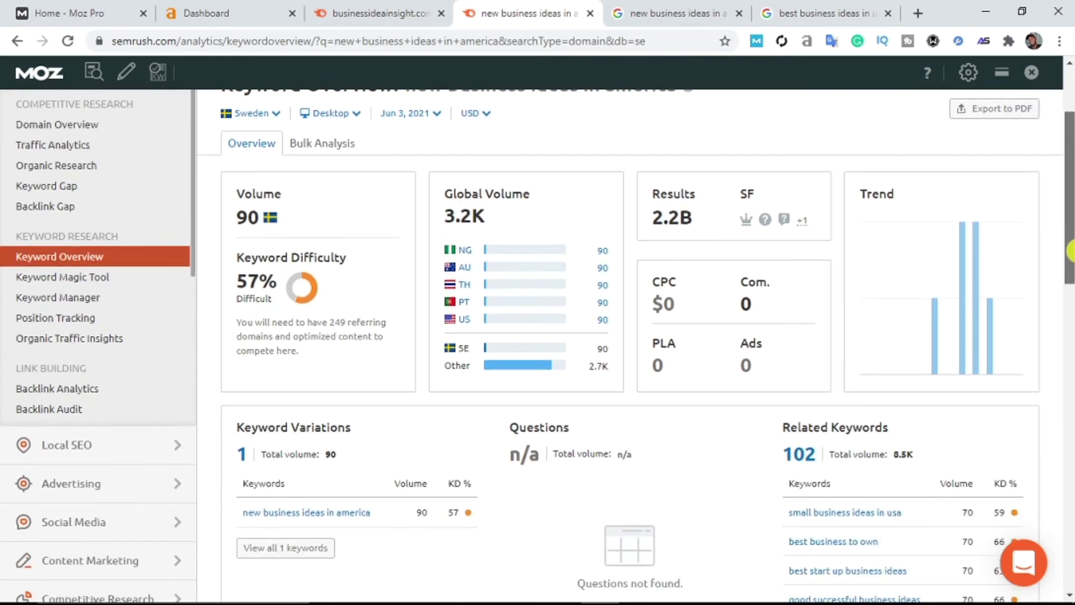
scroll(1070, 251, up, 3)
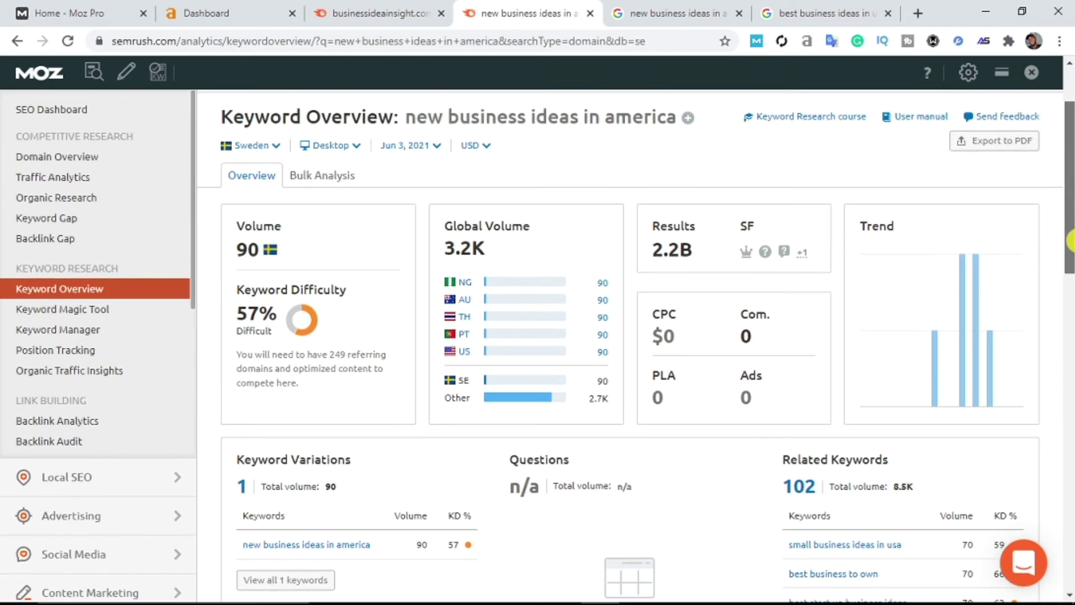
drag(390, 183, 219, 179)
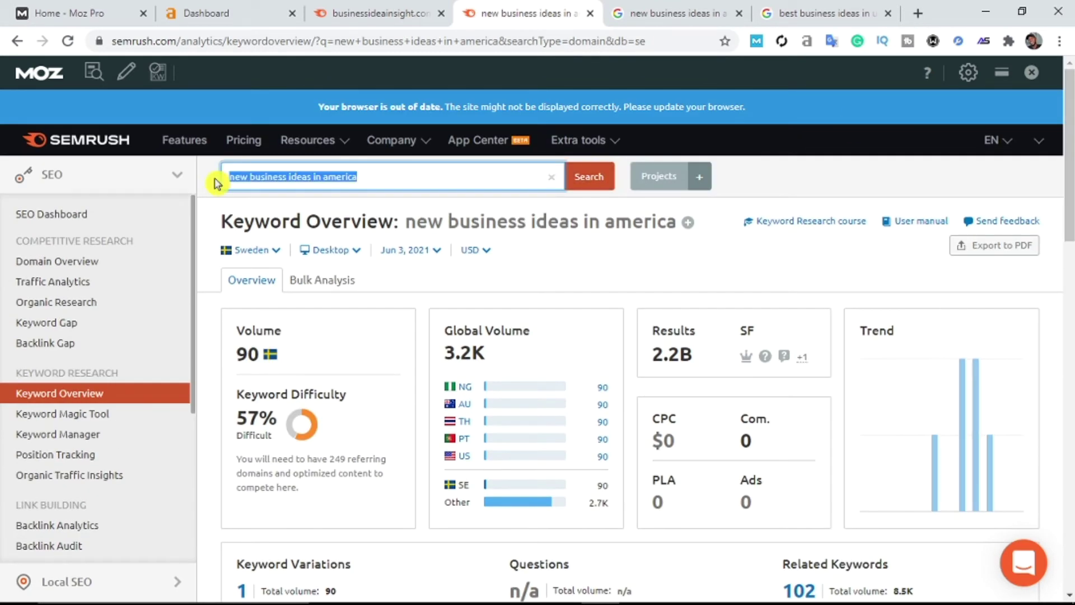
right_click(250, 177)
click(301, 213)
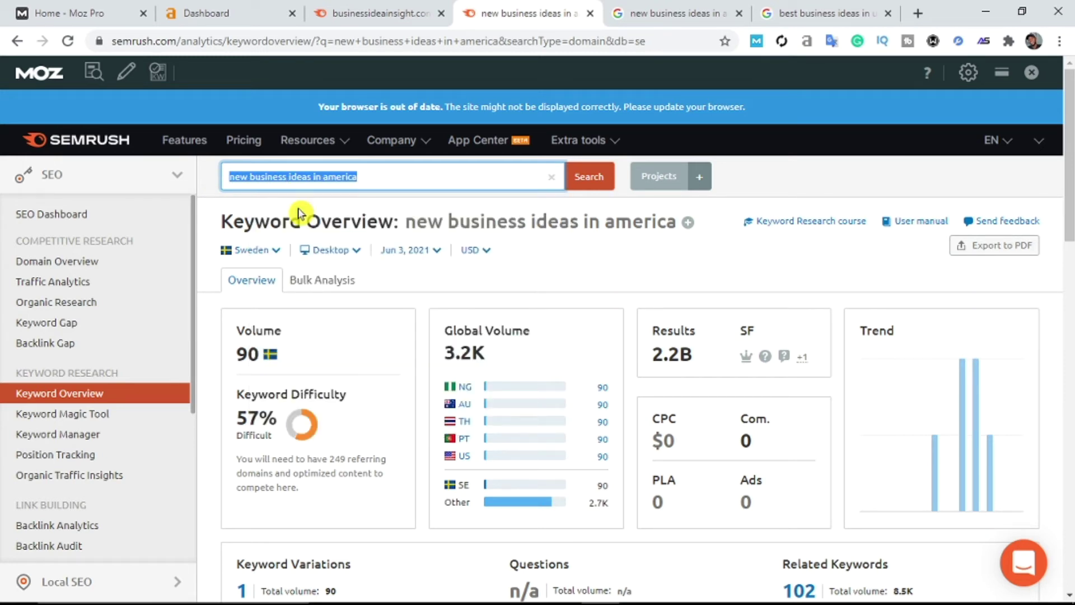
click(380, 181)
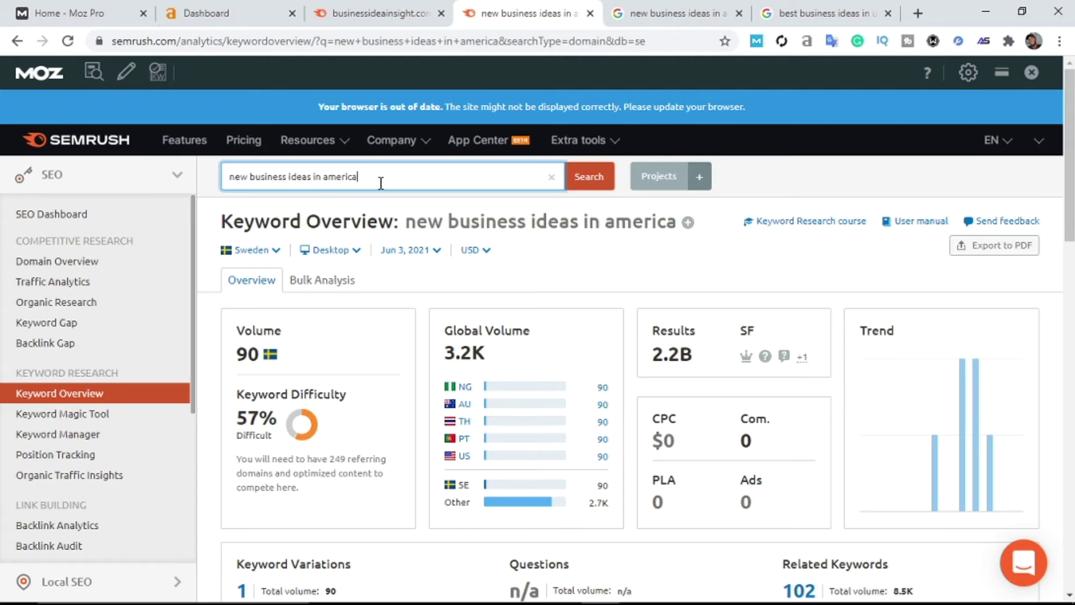
click(407, 15)
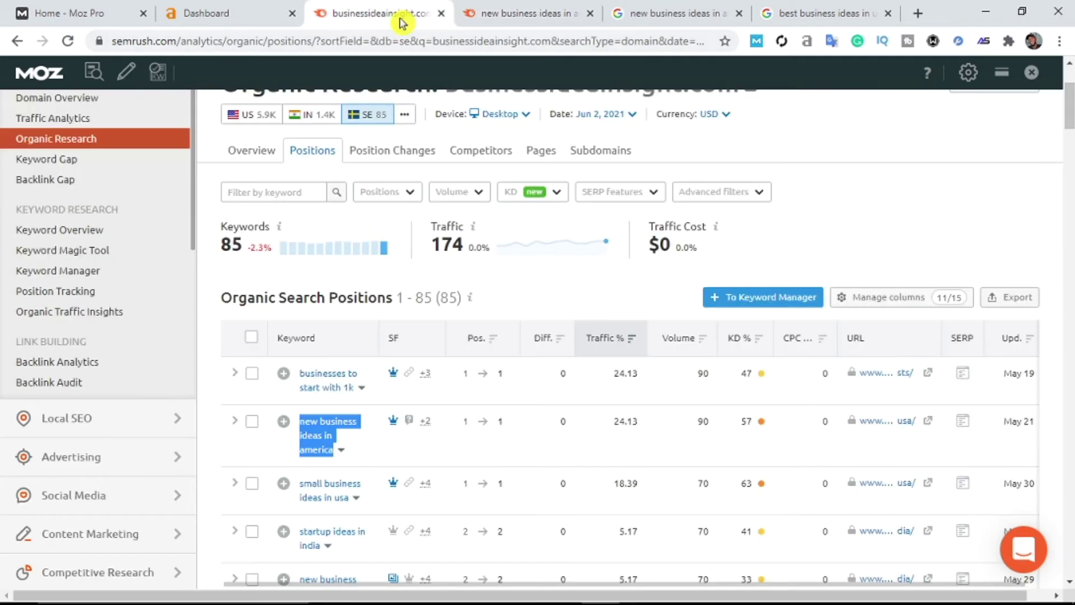
scroll(693, 265, down, 3)
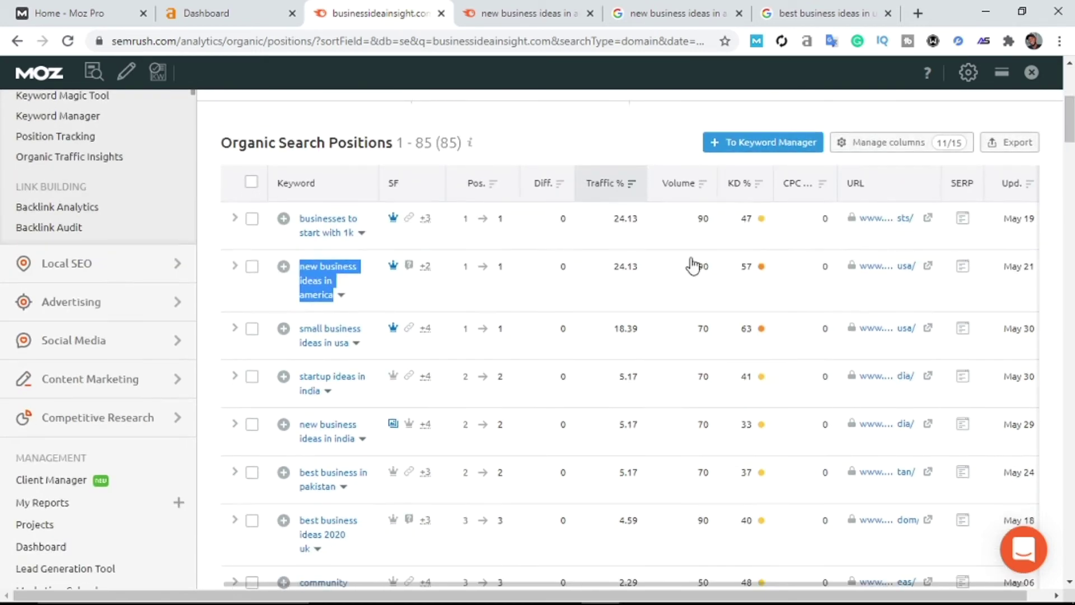
click(294, 334)
click(293, 331)
drag(302, 333, 381, 347)
click(500, 389)
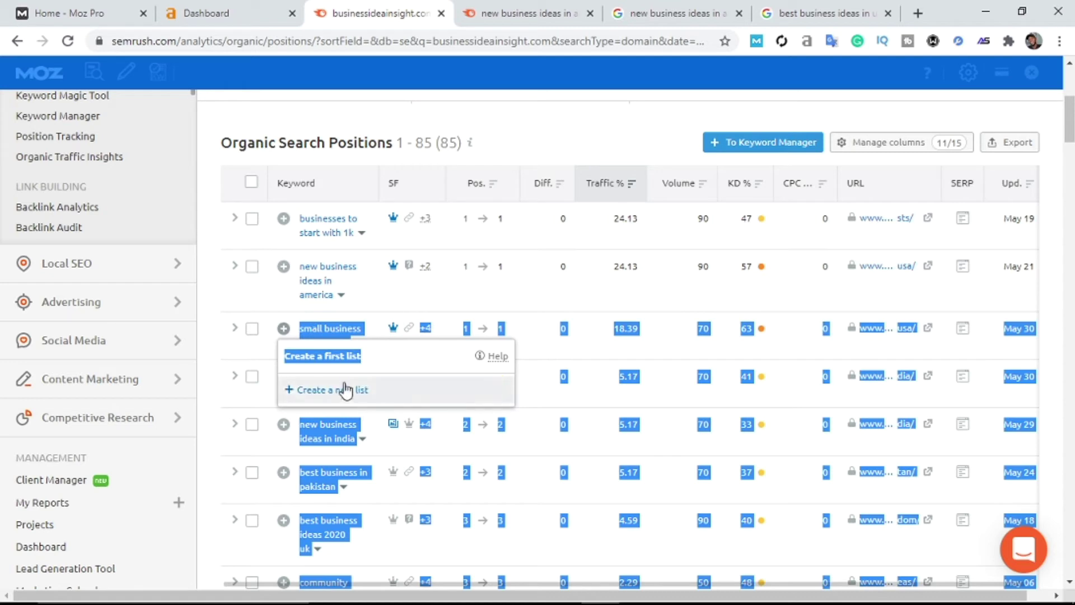
click(209, 366)
click(299, 331)
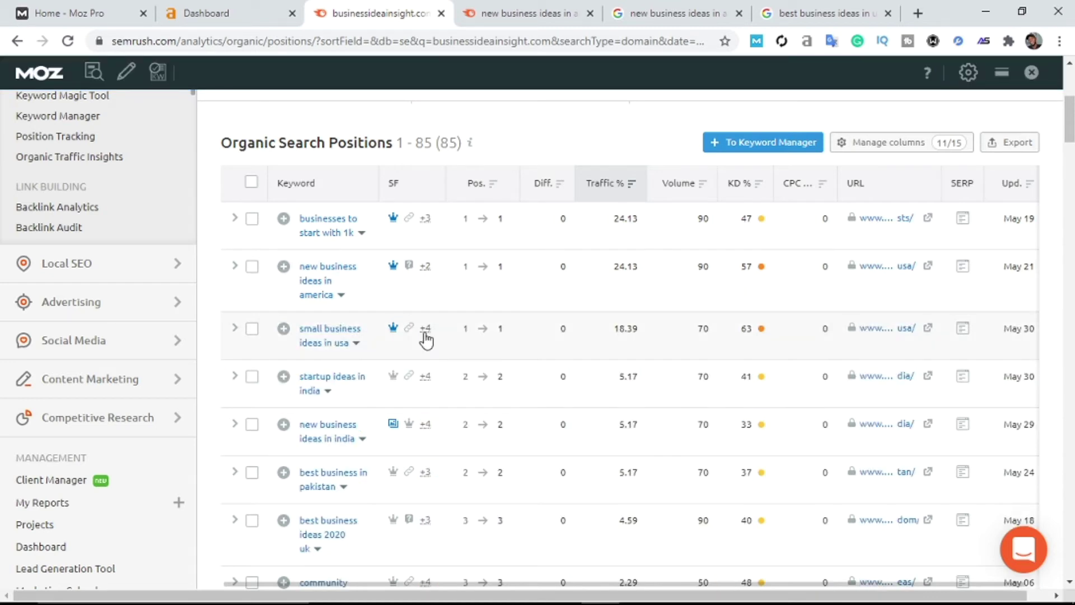
drag(295, 334, 349, 343)
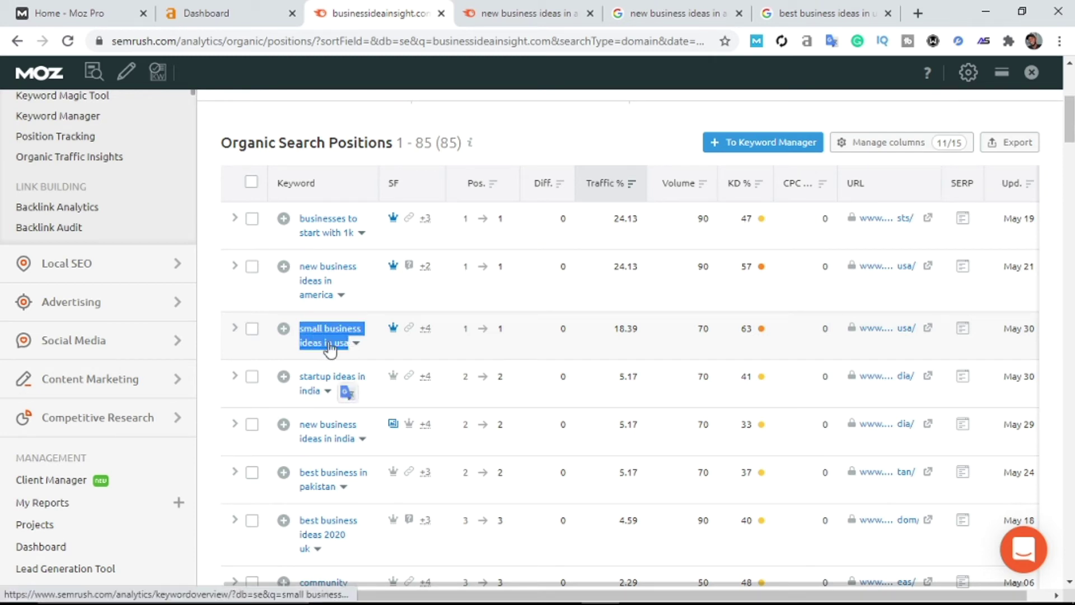
right_click(330, 348)
Run Keyword Overview for 'small business ideas in usa', replacing the previous search.
click(355, 222)
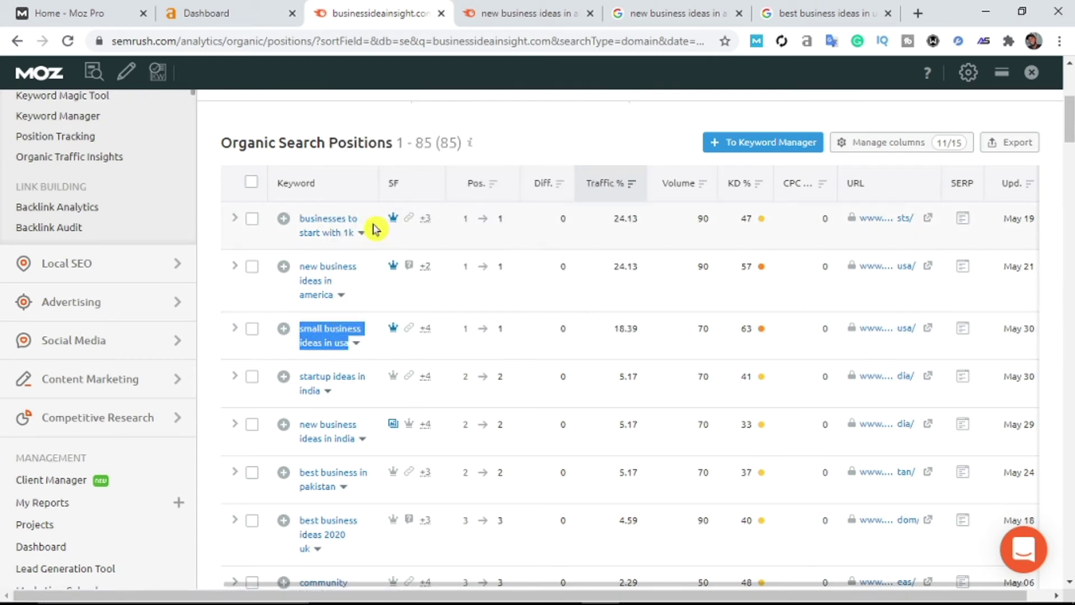
click(521, 11)
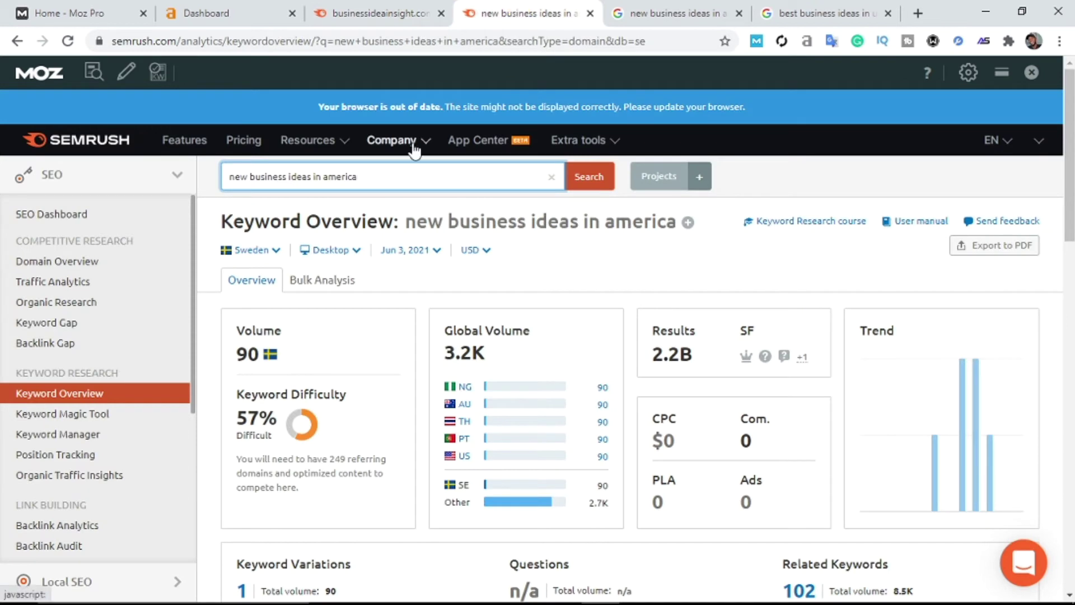
triple_click(404, 176)
key(ctrl+v)
click(588, 177)
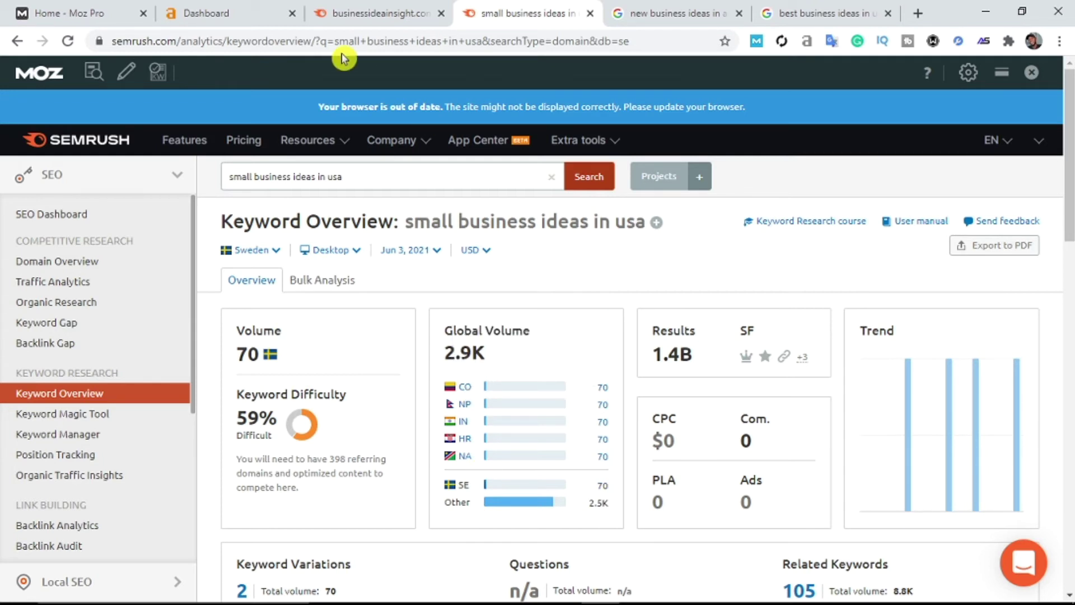
Cut the keyword from the search box and return to the positions report.
drag(354, 166, 225, 183)
right_click(234, 170)
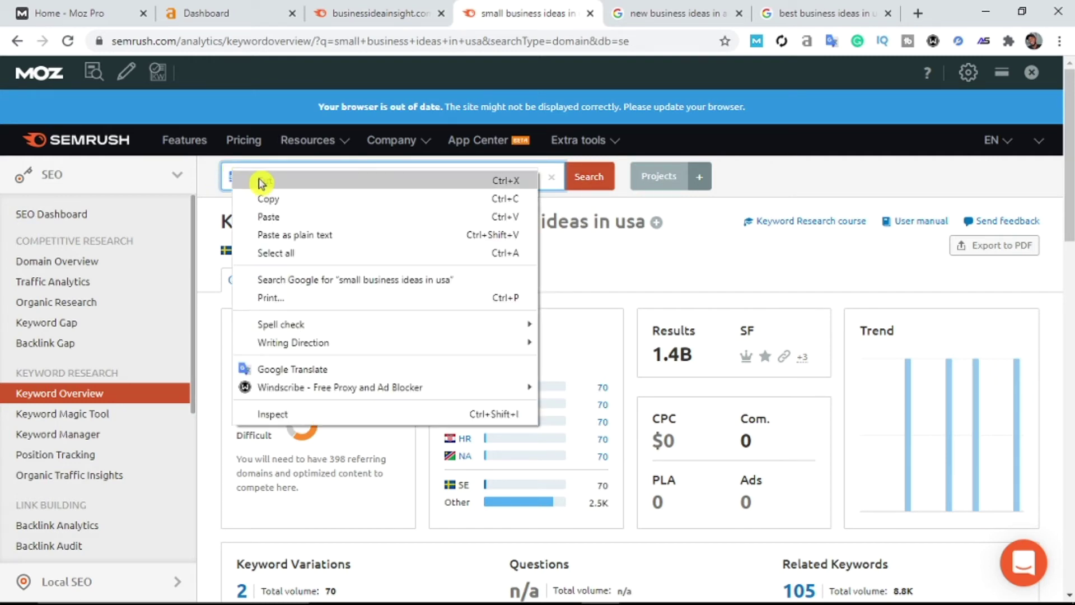
click(246, 180)
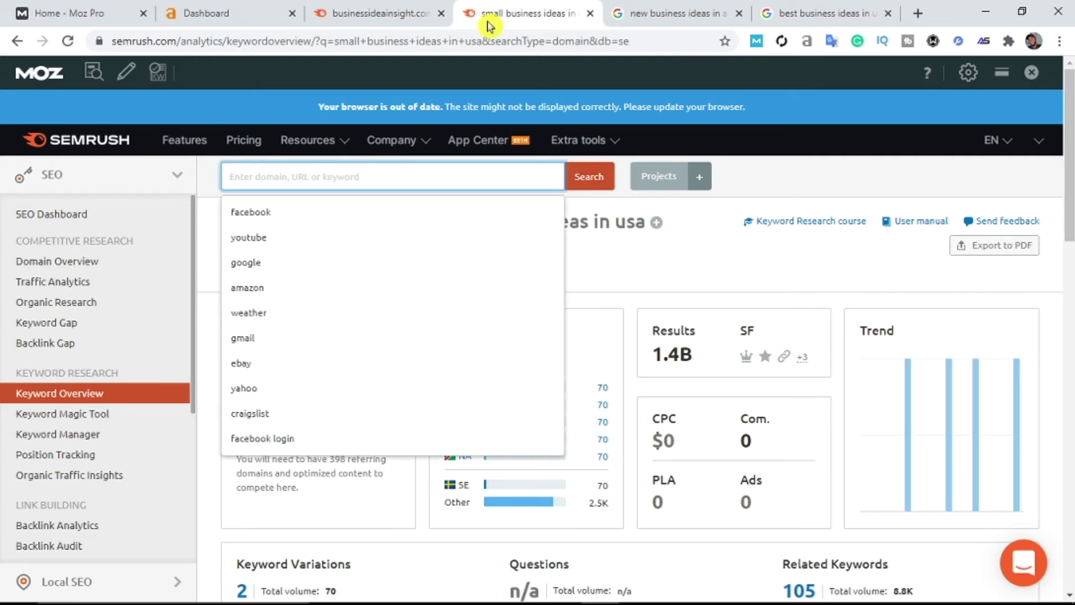
click(386, 14)
drag(1070, 134, 1070, 217)
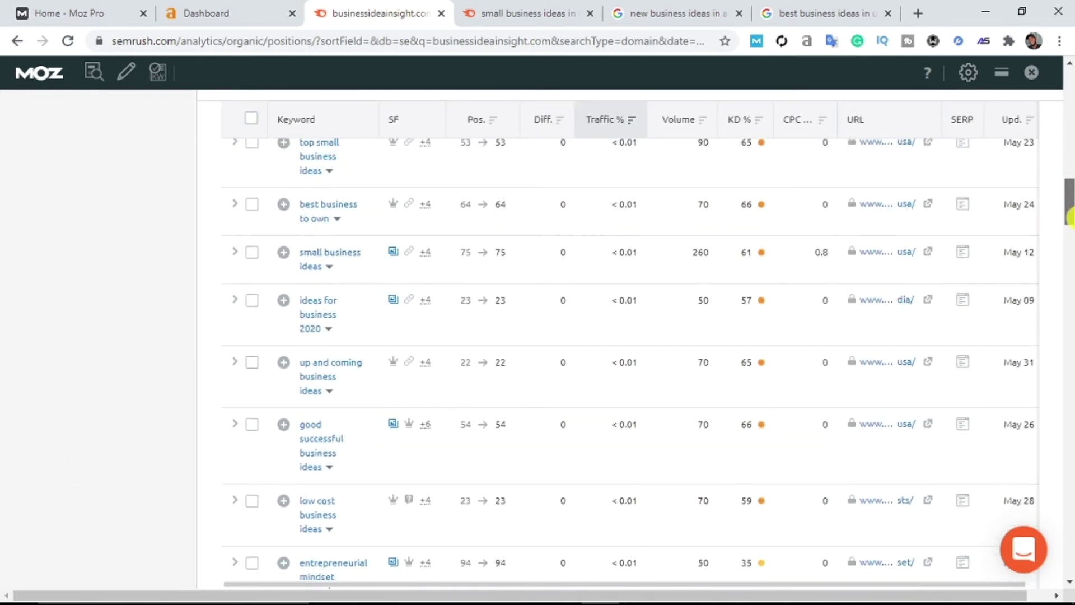
Return to the small business ideas in usa overview and dismiss the search suggestions.
click(481, 11)
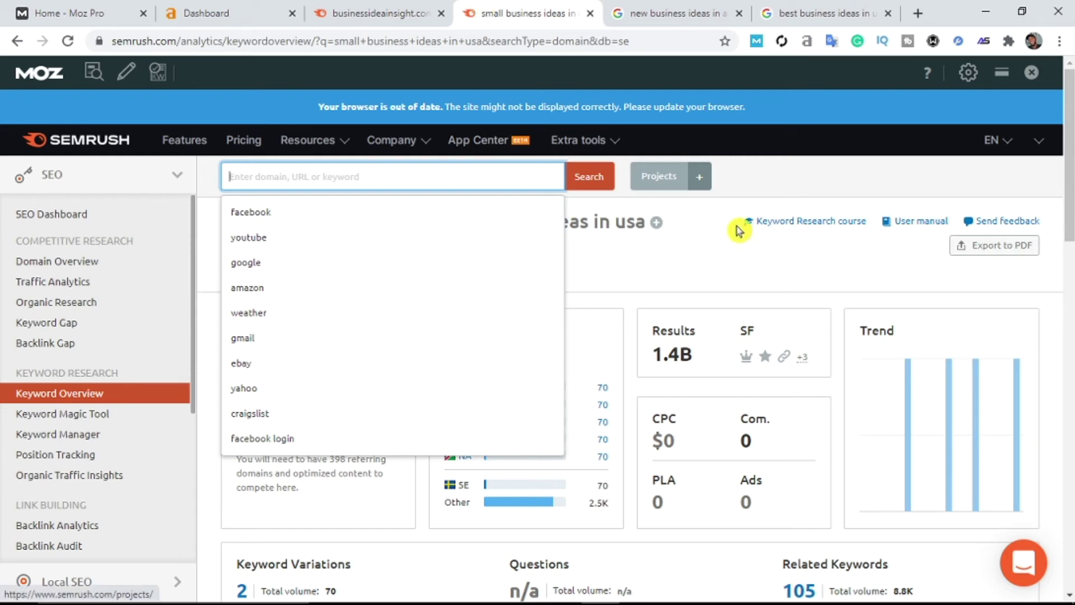
click(756, 294)
drag(1070, 136, 1070, 242)
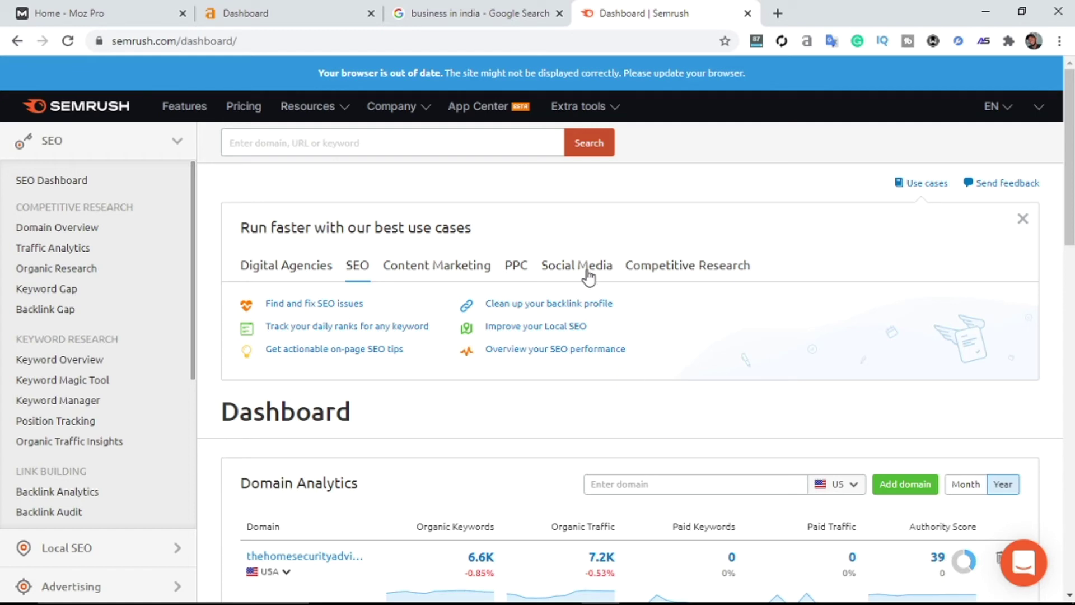
Close the Semrush dashboard and copy the businessideainsight.com result link from the 'business in india' search.
click(748, 13)
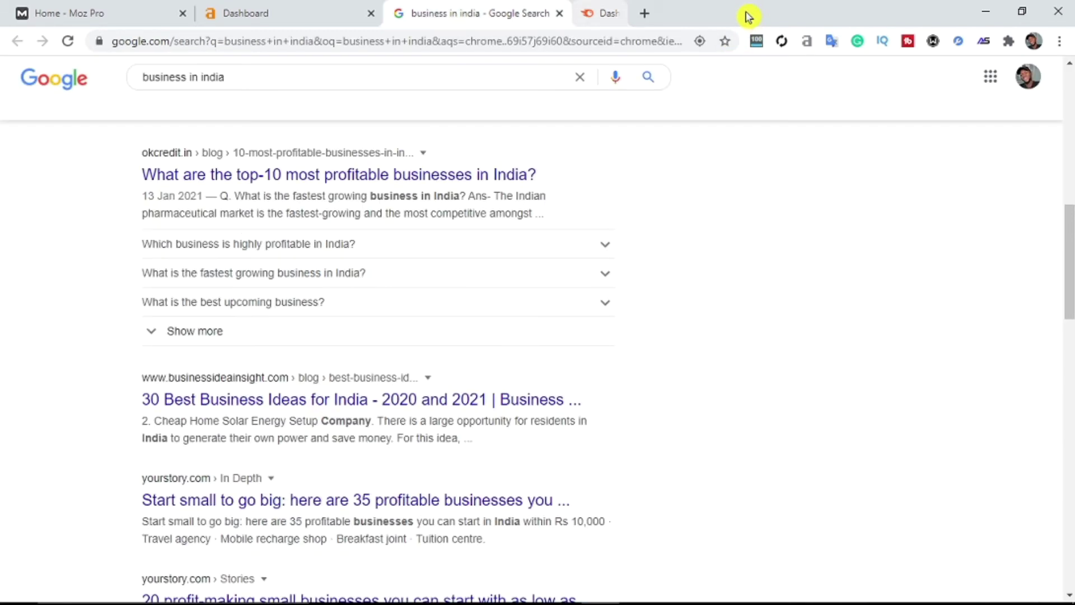
click(255, 10)
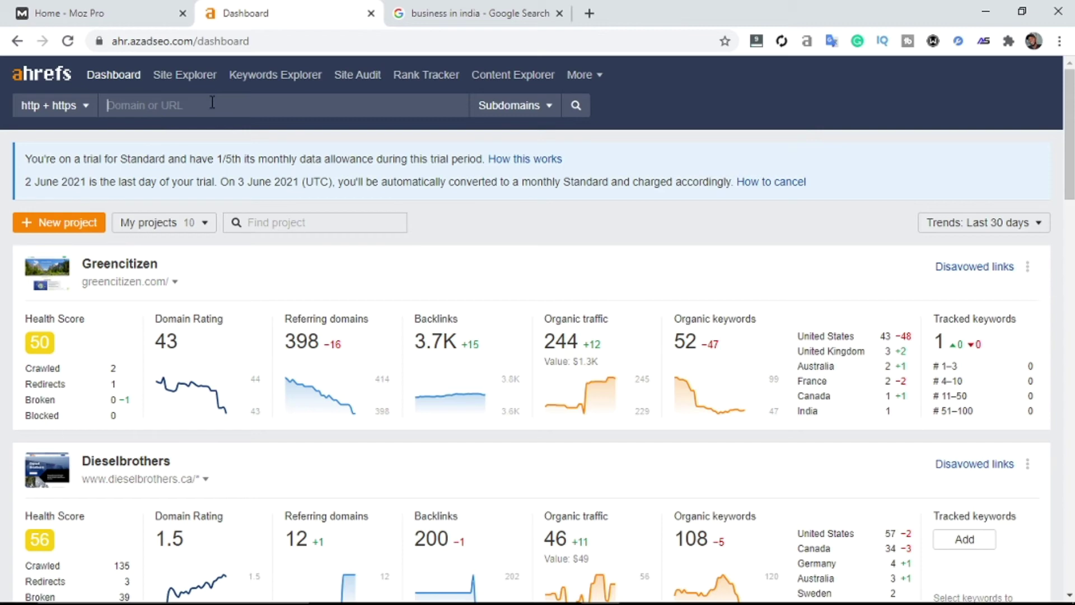
click(460, 6)
right_click(207, 392)
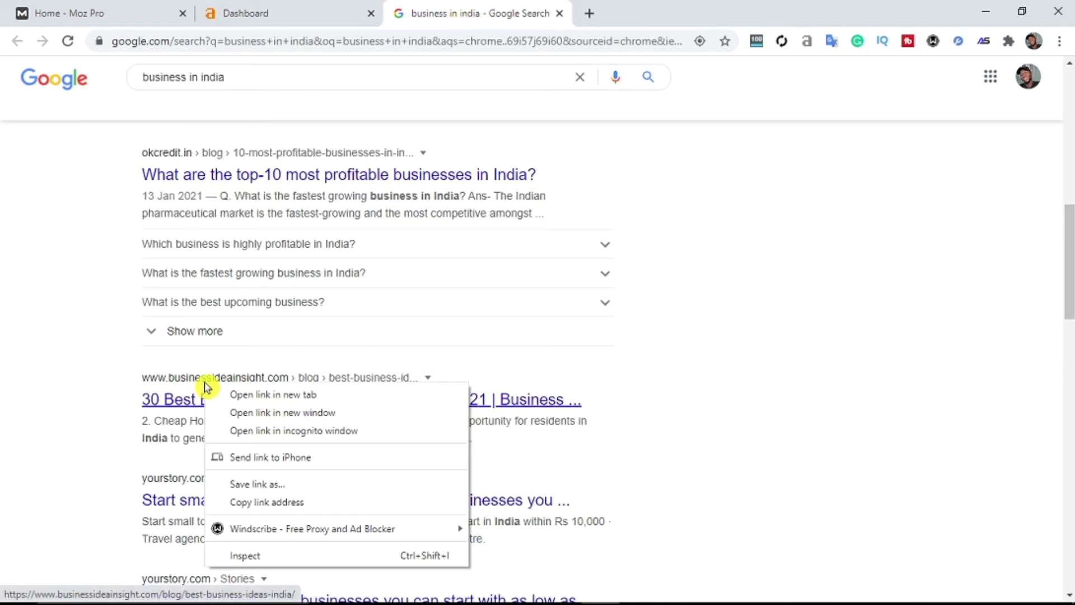
click(258, 502)
click(269, 8)
click(128, 8)
click(246, 13)
right_click(169, 106)
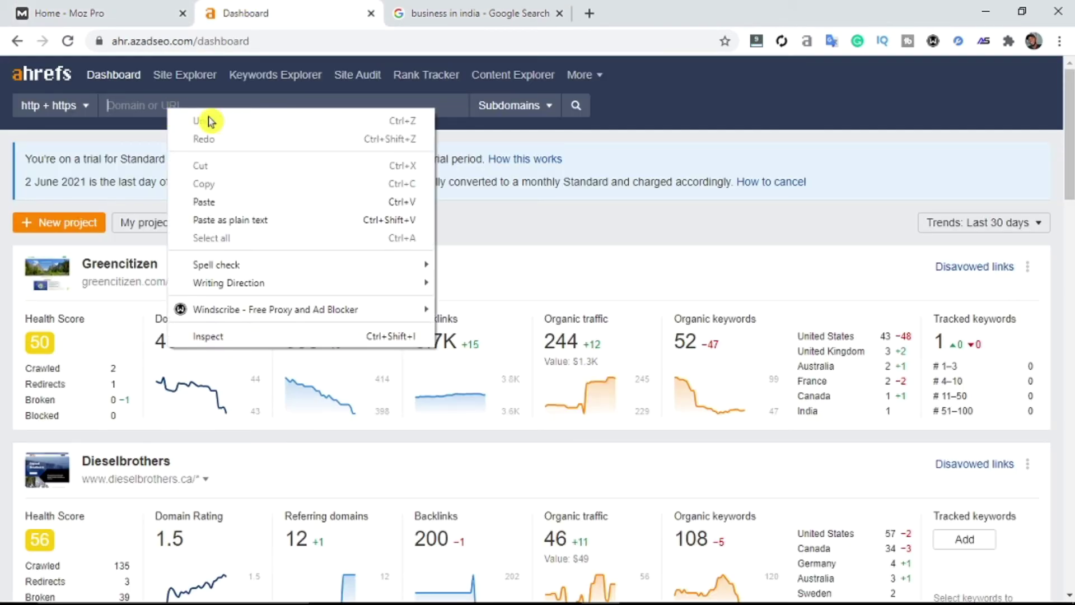
click(228, 203)
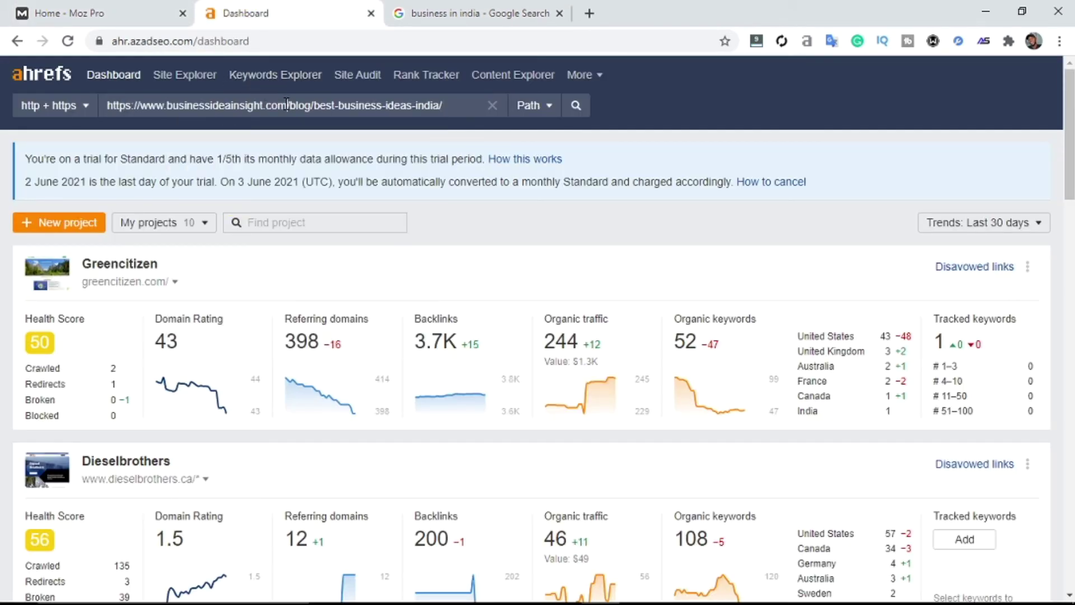
drag(287, 105, 612, 96)
key(BackSpace)
key(Return)
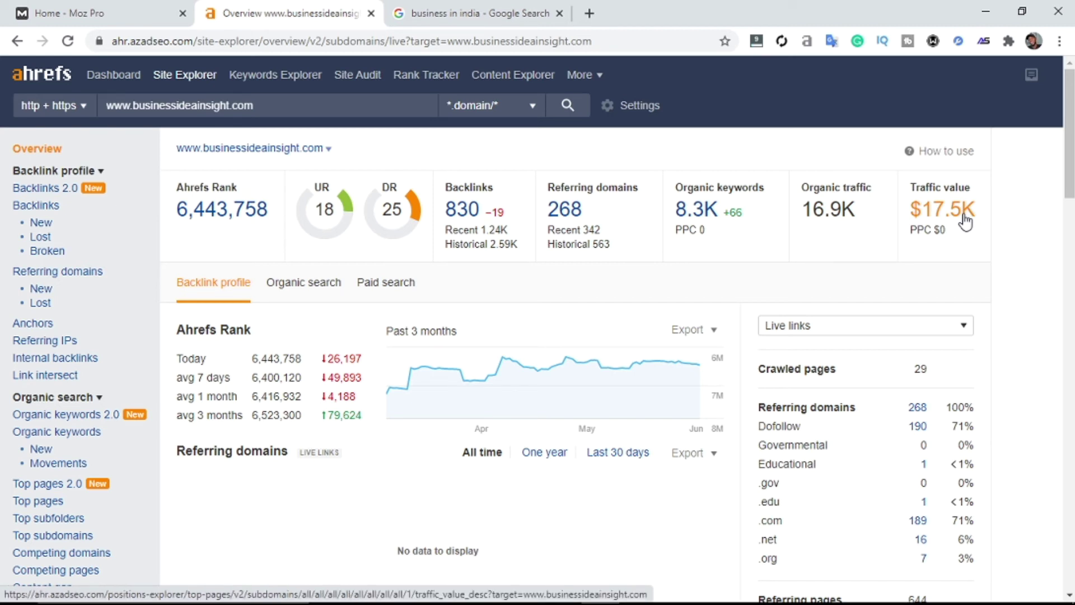
Note the 16.9K organic traffic, then open the site's 8.3K organic keywords list.
drag(860, 217, 796, 219)
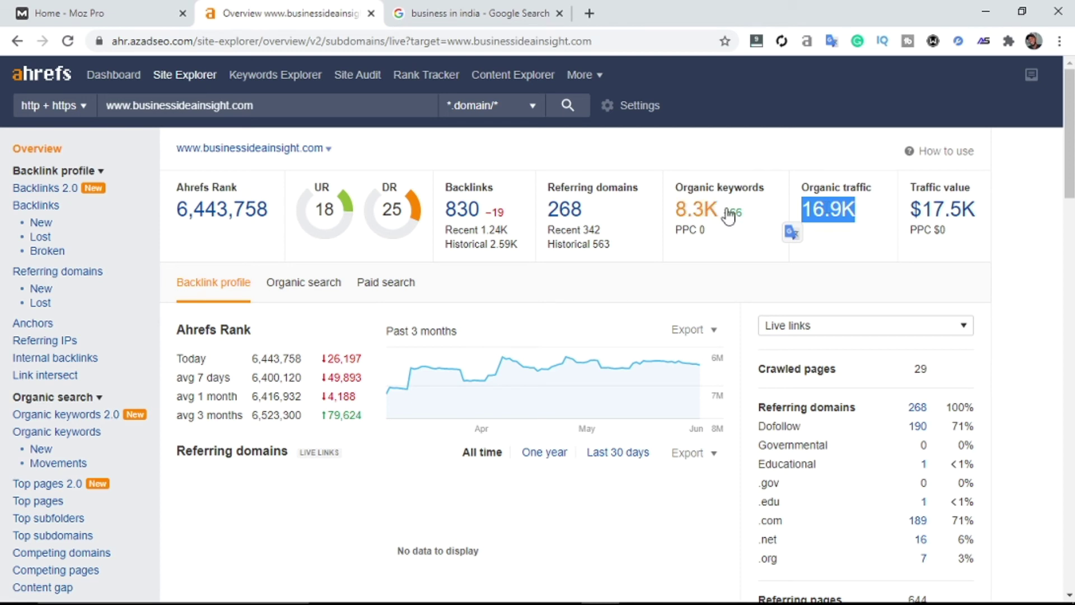
click(683, 216)
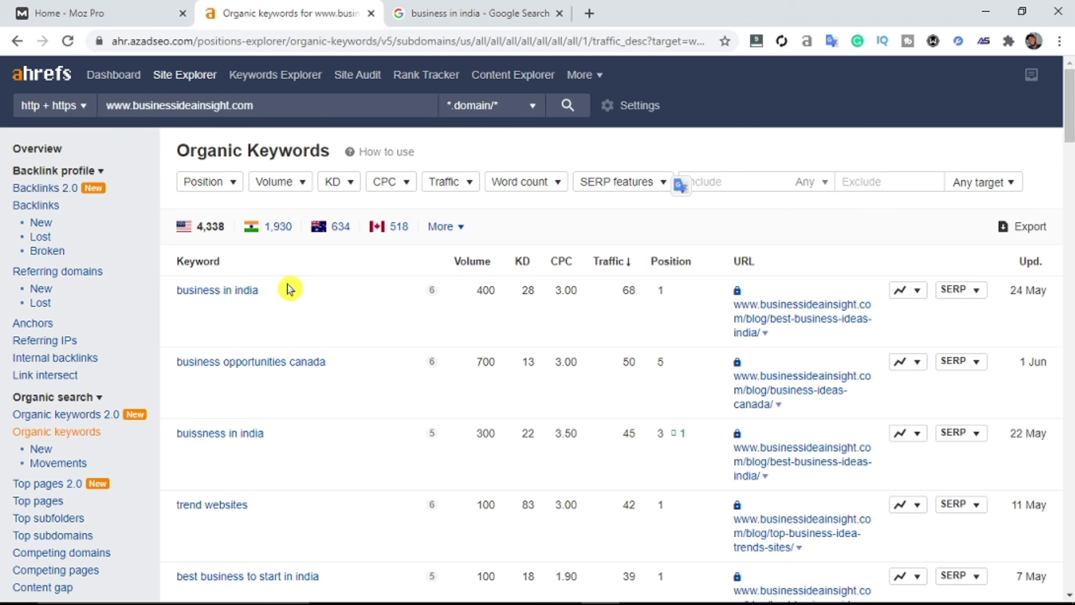
Review the keyword table, including 'business in india' and 'summer business', then close Ahrefs for Moz Pro.
drag(1068, 112, 1069, 124)
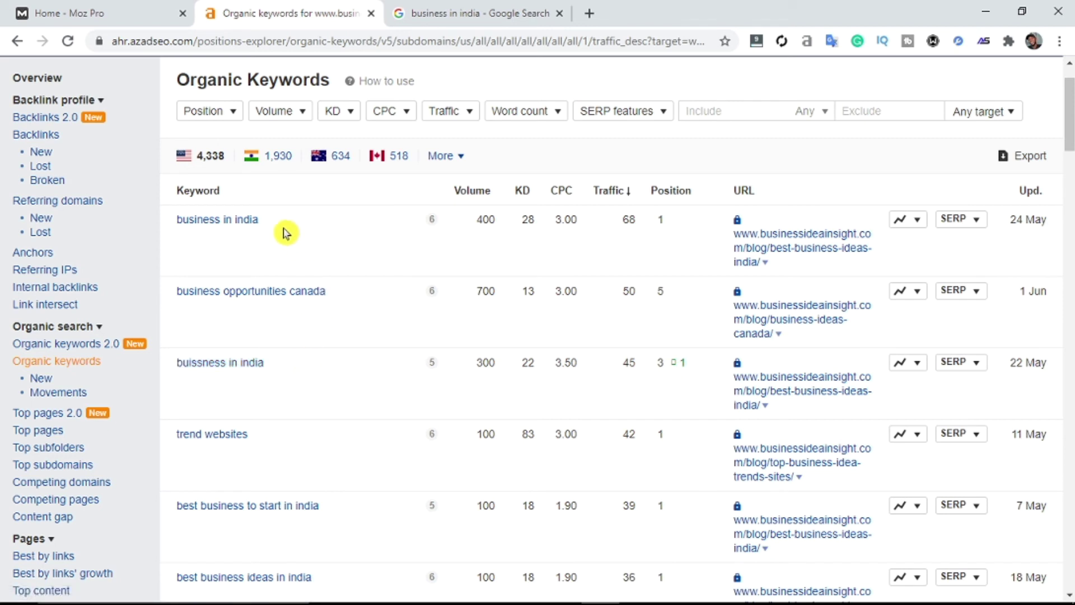
drag(258, 220, 173, 215)
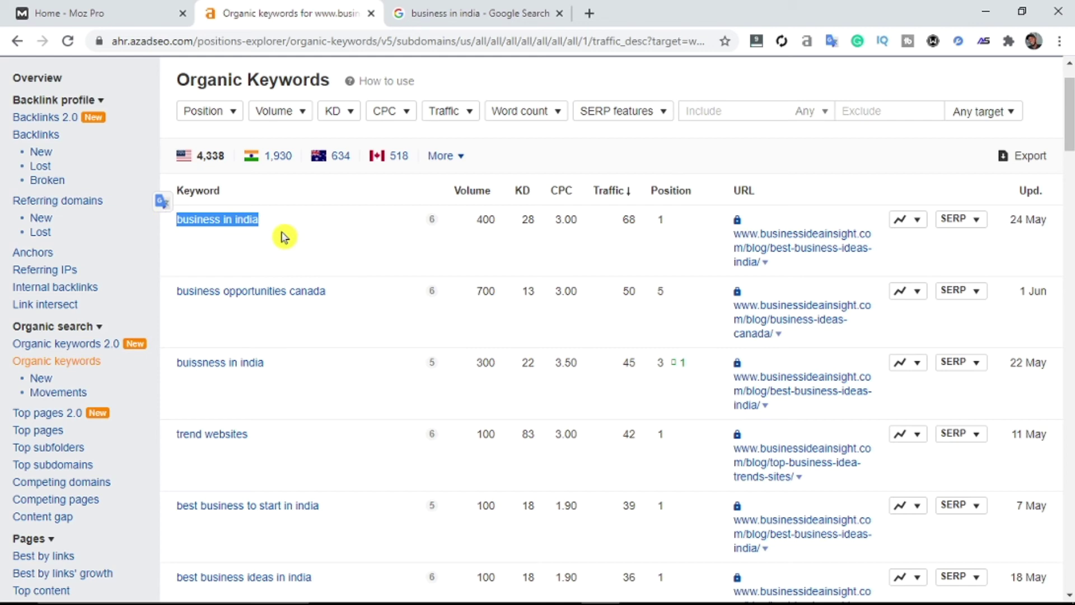
drag(1071, 117, 1071, 131)
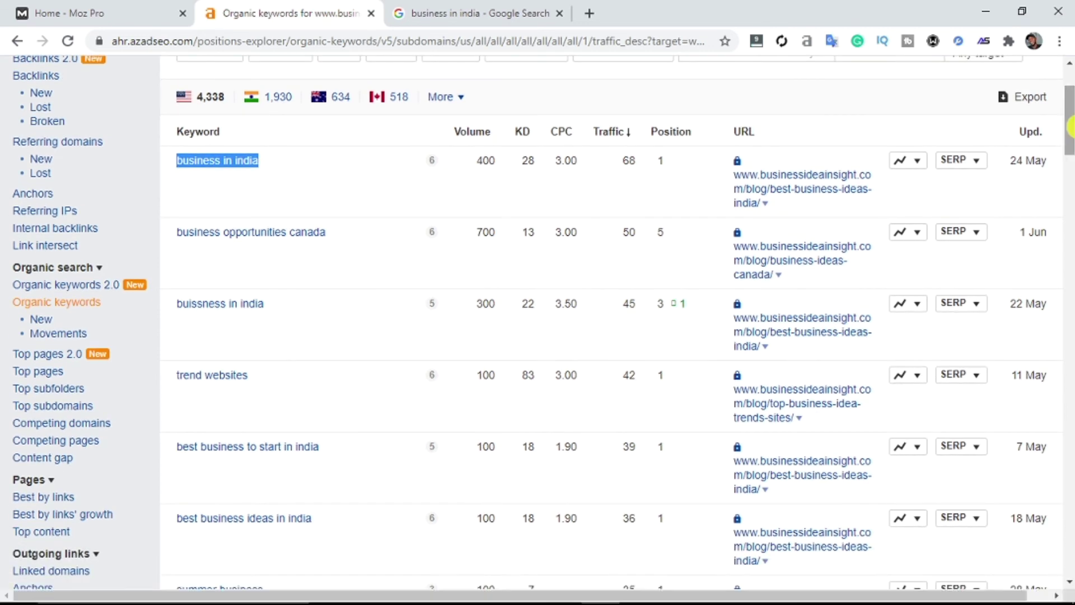
scroll(701, 216, down, 6)
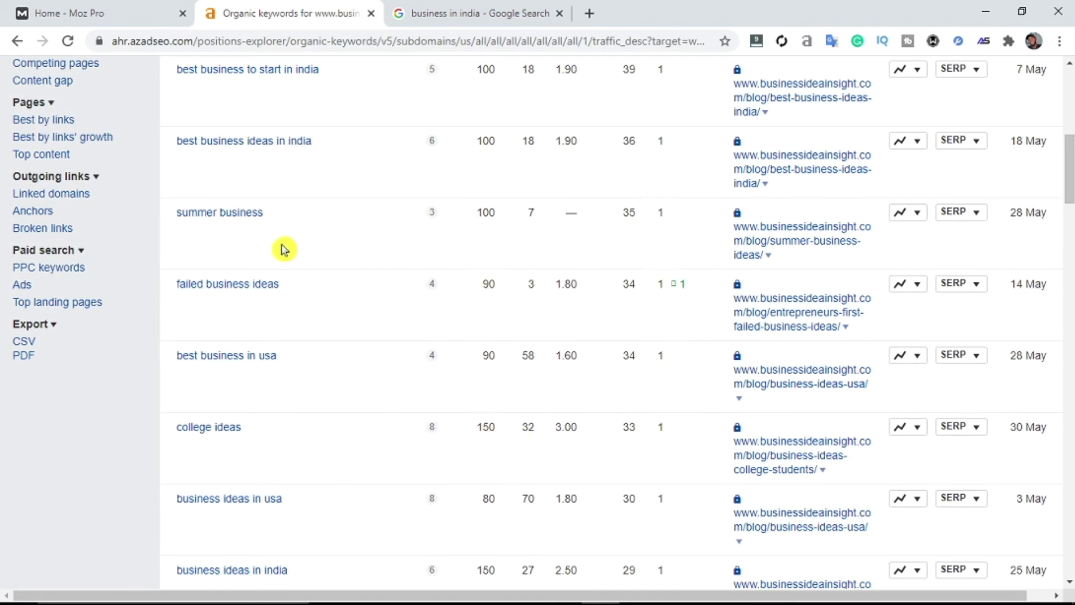
drag(280, 213, 173, 370)
drag(1071, 134, 1070, 262)
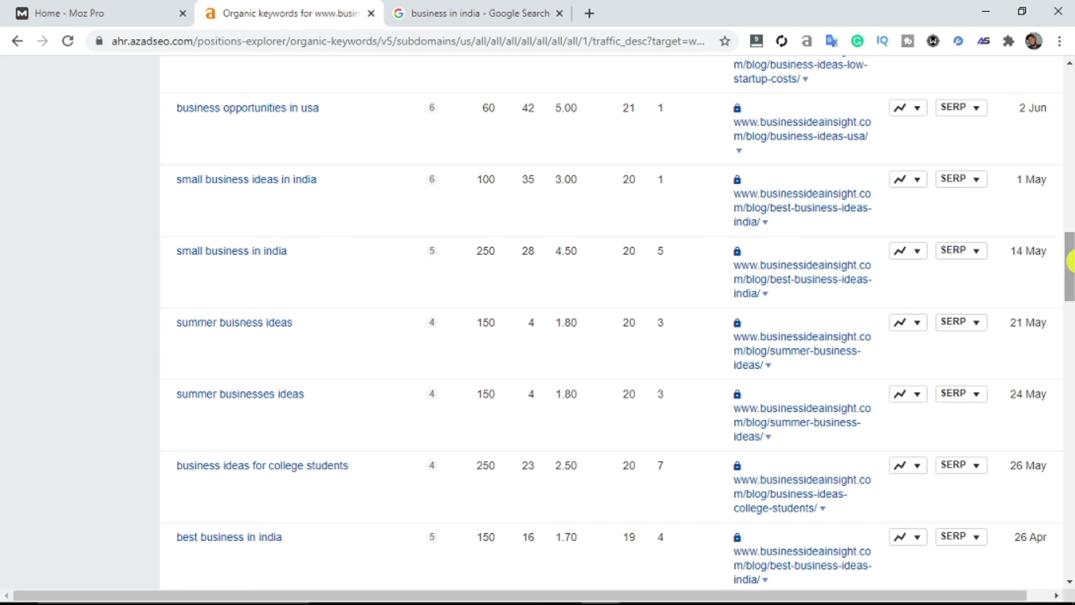
drag(1070, 262, 1070, 101)
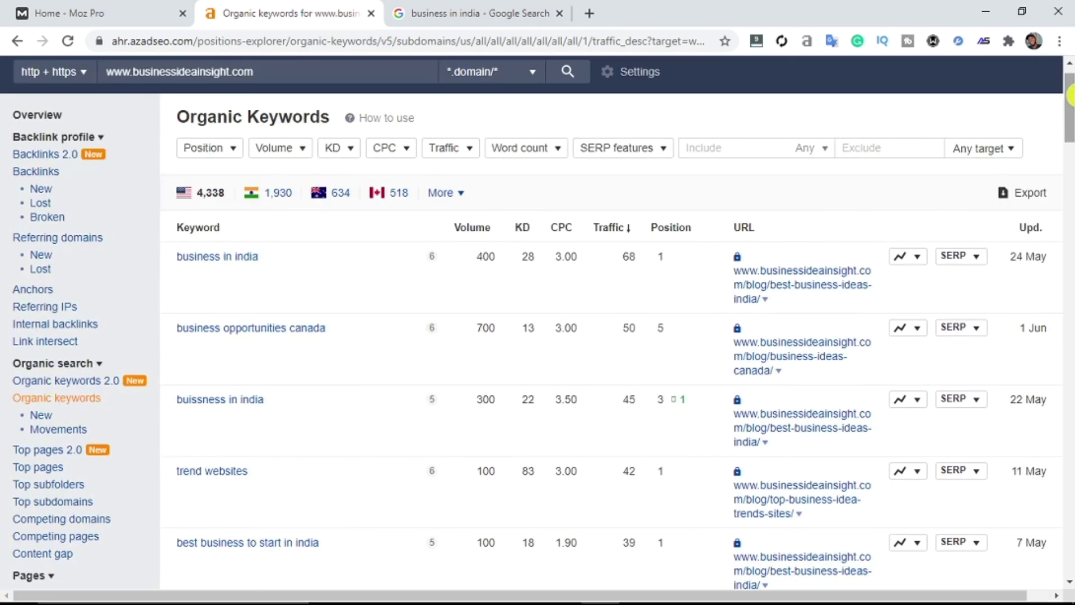
click(371, 12)
click(39, 8)
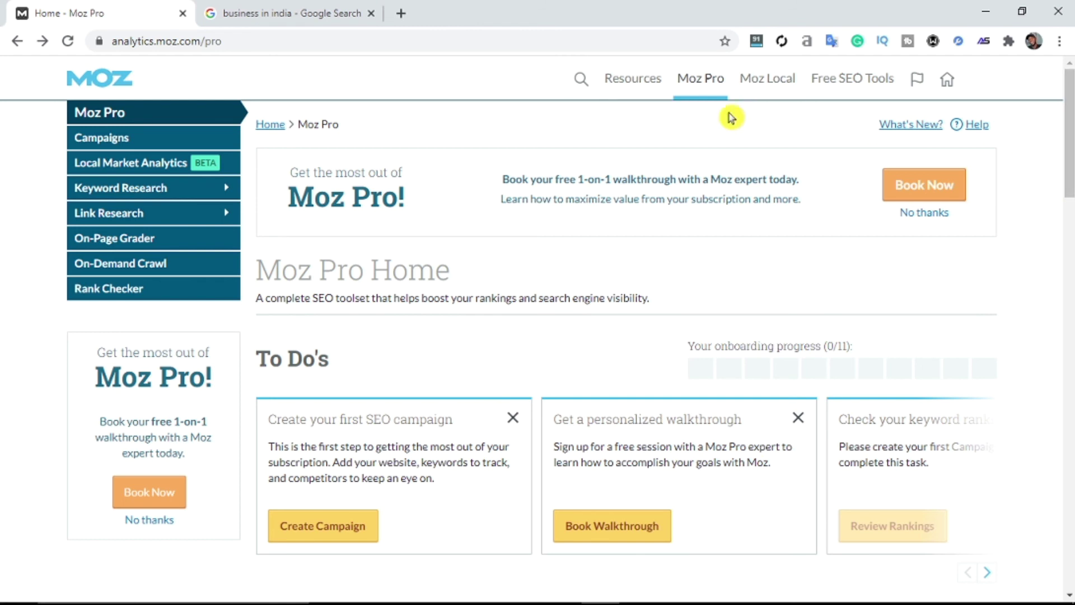
click(700, 94)
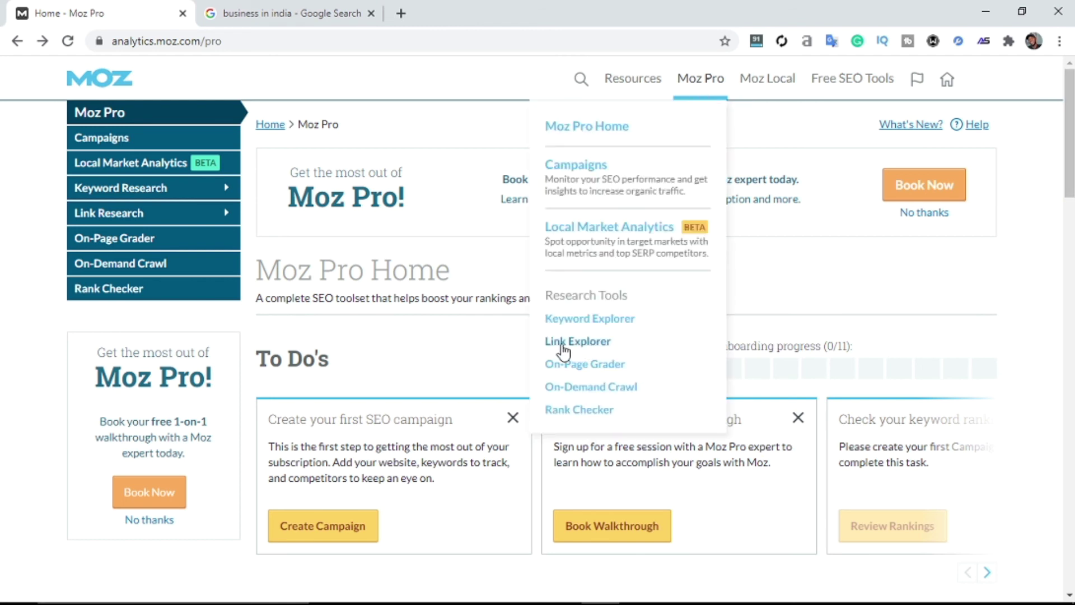
click(564, 352)
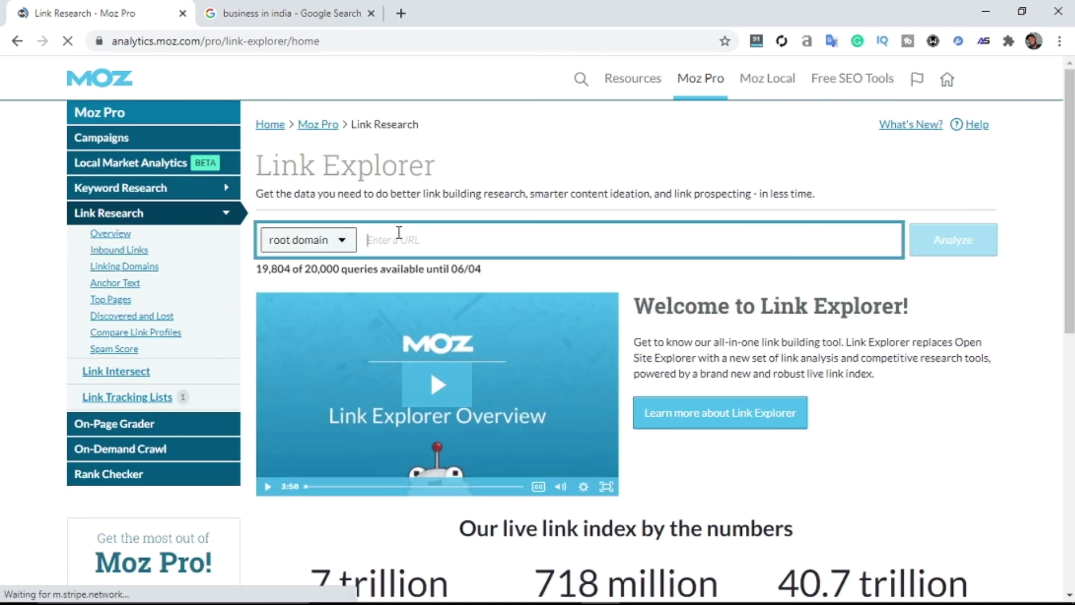
click(399, 240)
right_click(400, 239)
click(442, 326)
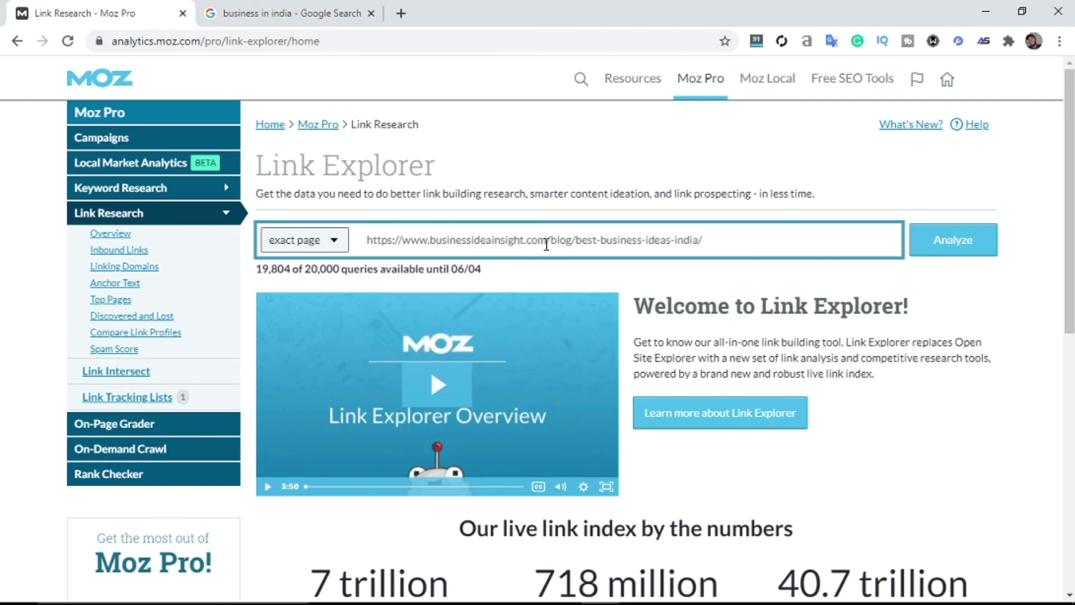
drag(549, 245, 833, 224)
key(BackSpace)
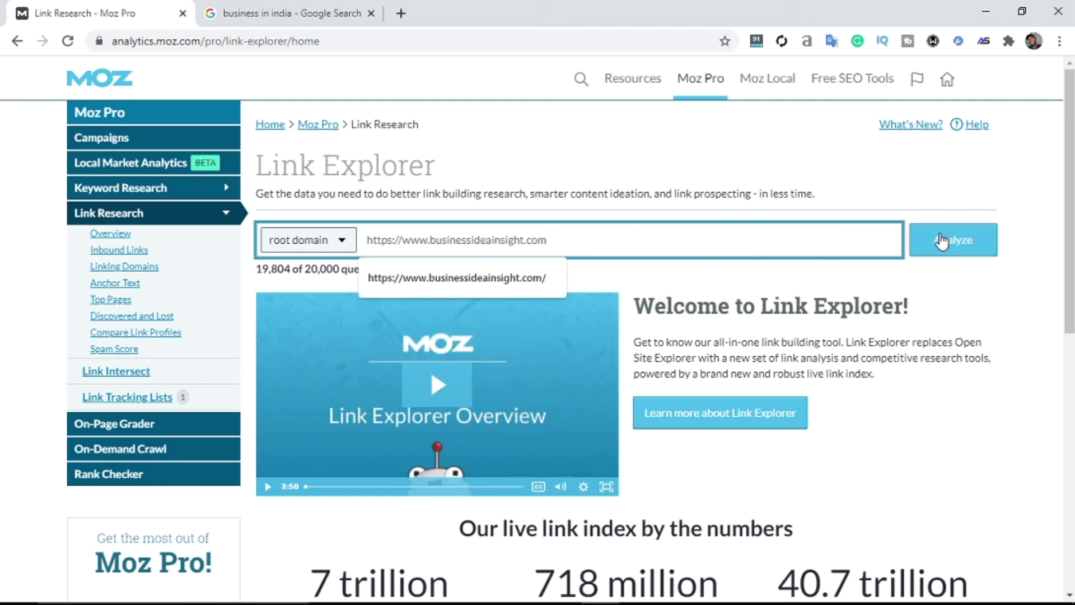
click(943, 249)
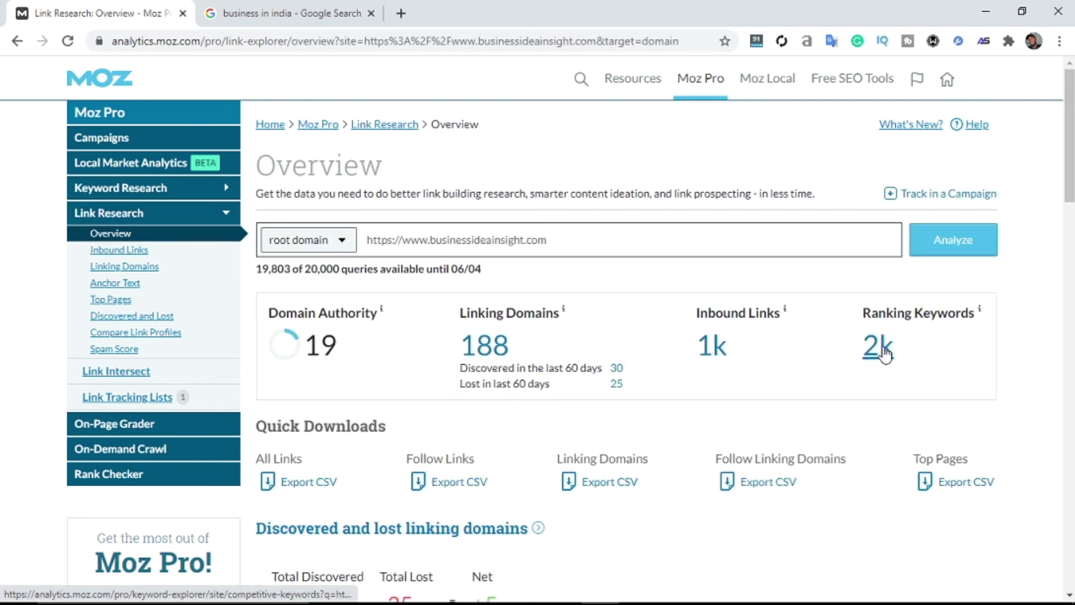
click(907, 350)
Open the 2k ranking keywords and browse the 2,007-keyword table, topped by 'best business ideas in india'.
click(880, 354)
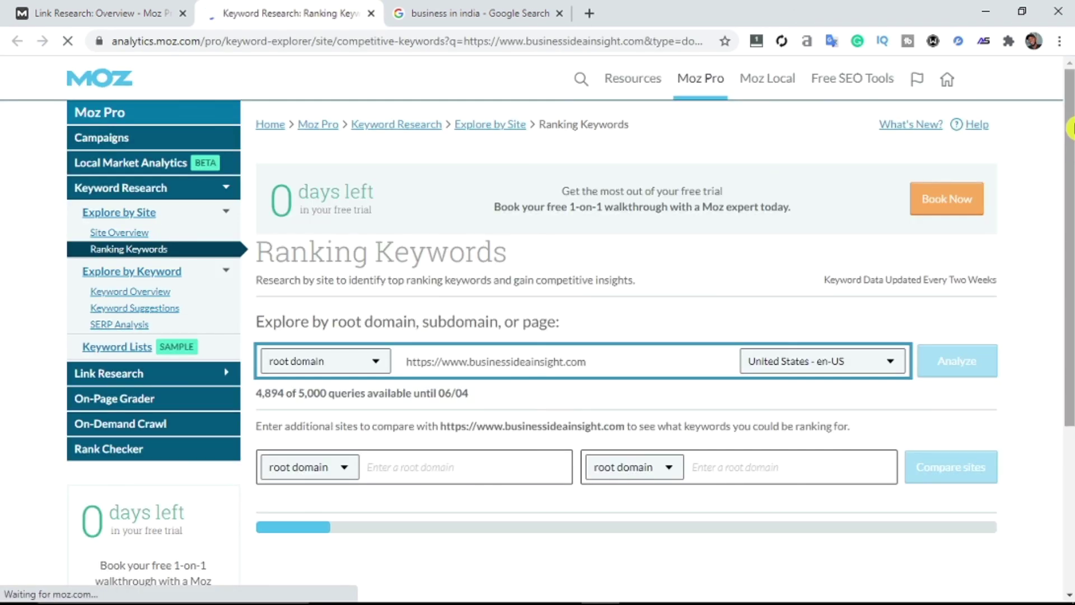
scroll(1070, 133, down, 5)
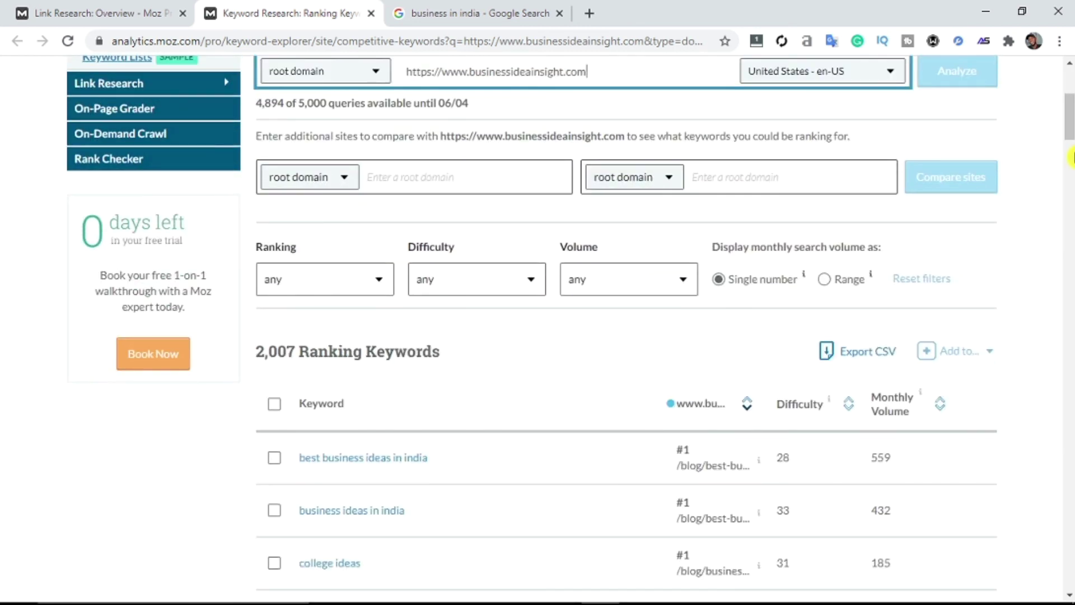
scroll(1071, 158, down, 9)
scroll(1071, 187, down, 8)
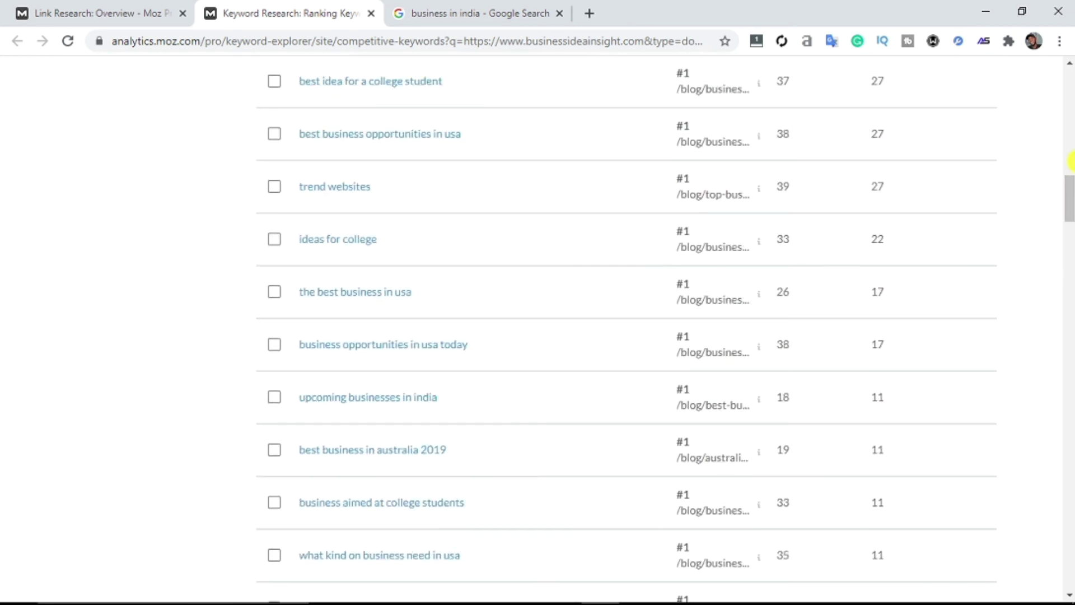
scroll(1071, 187, up, 16)
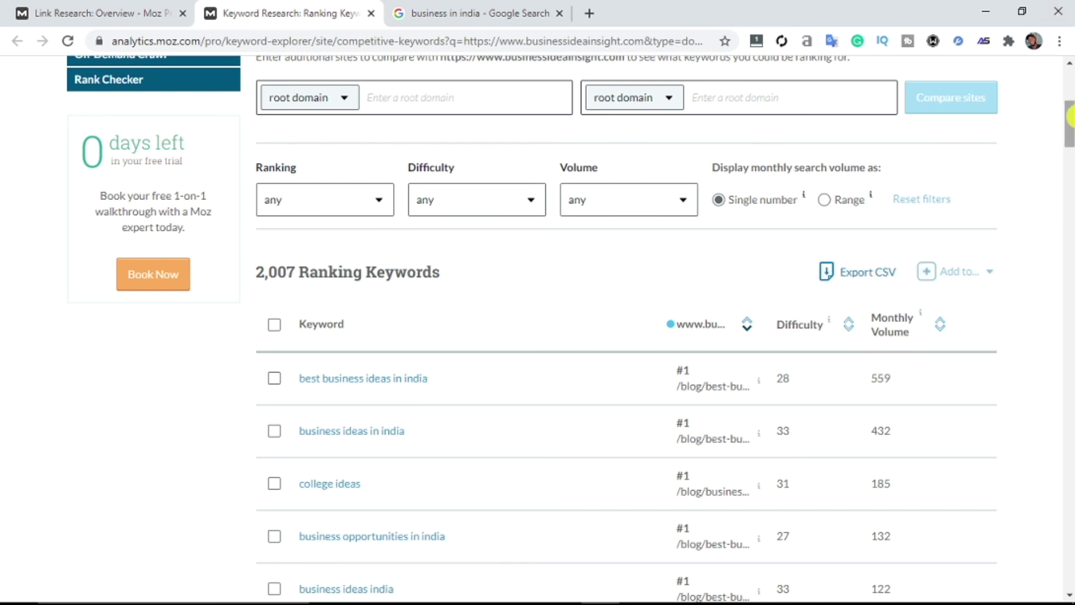
scroll(1071, 116, down, 3)
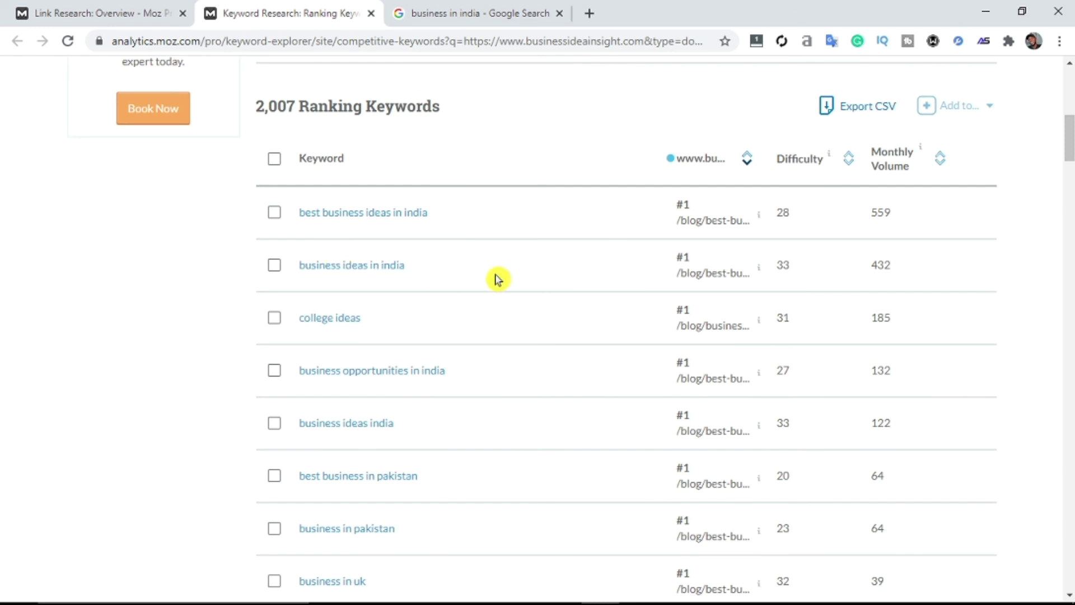
drag(1071, 150, 1071, 191)
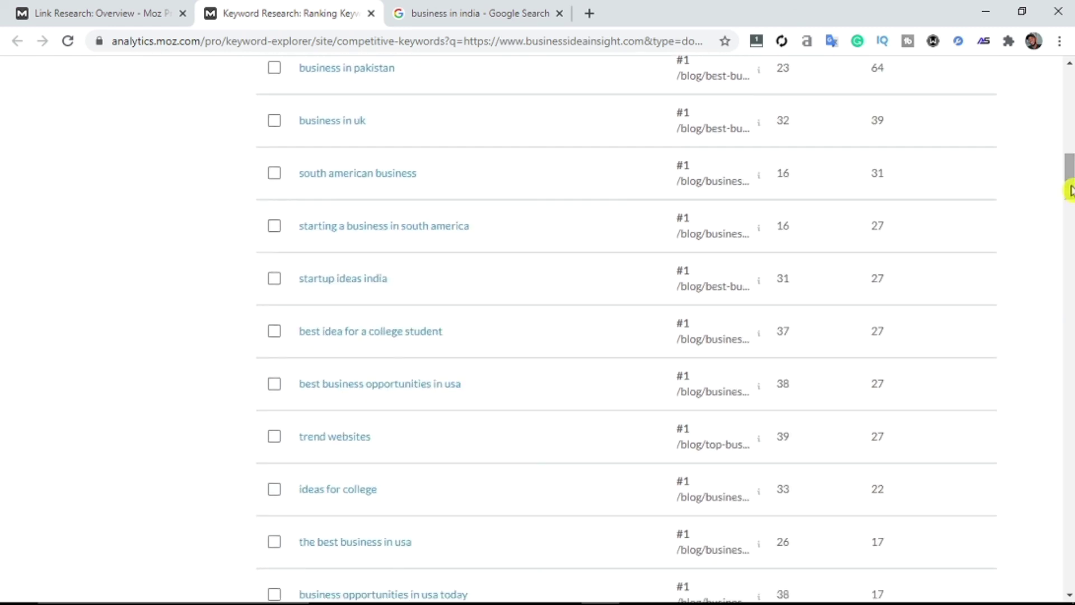
drag(1071, 191, 1071, 206)
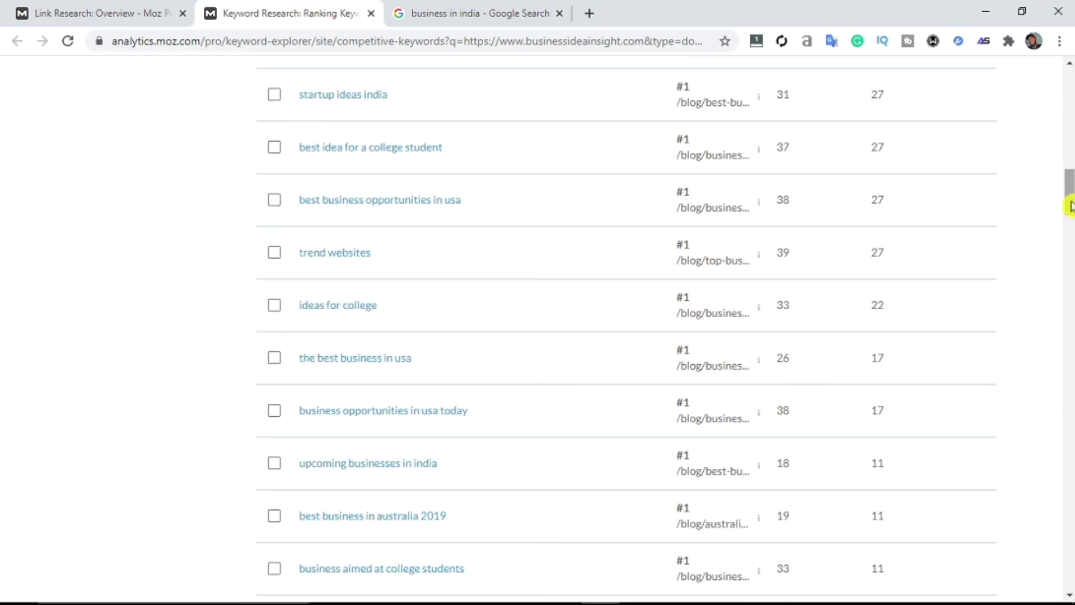
drag(1071, 206, 1070, 111)
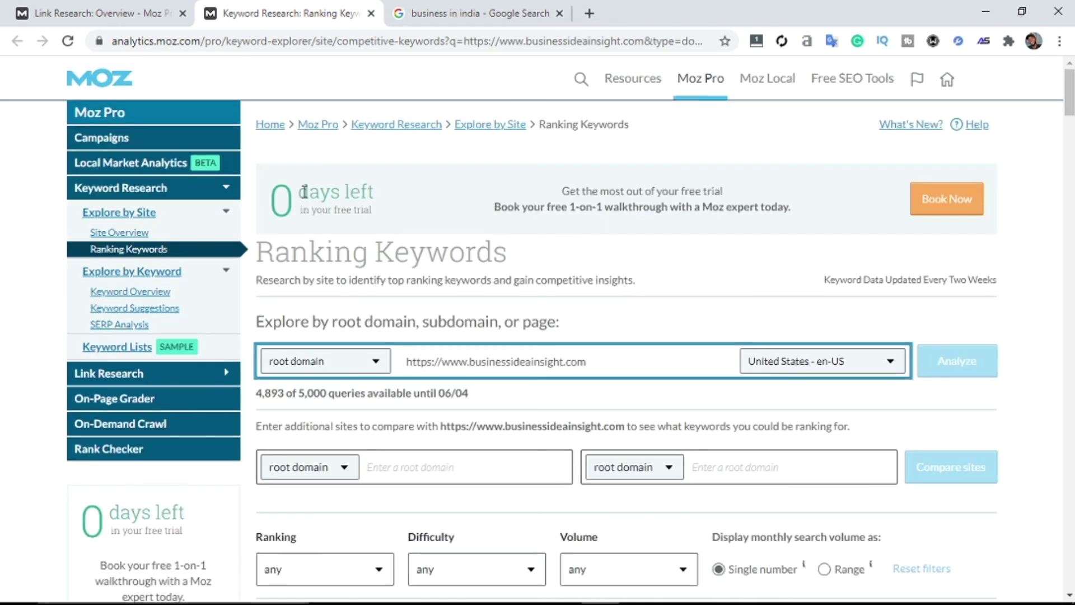